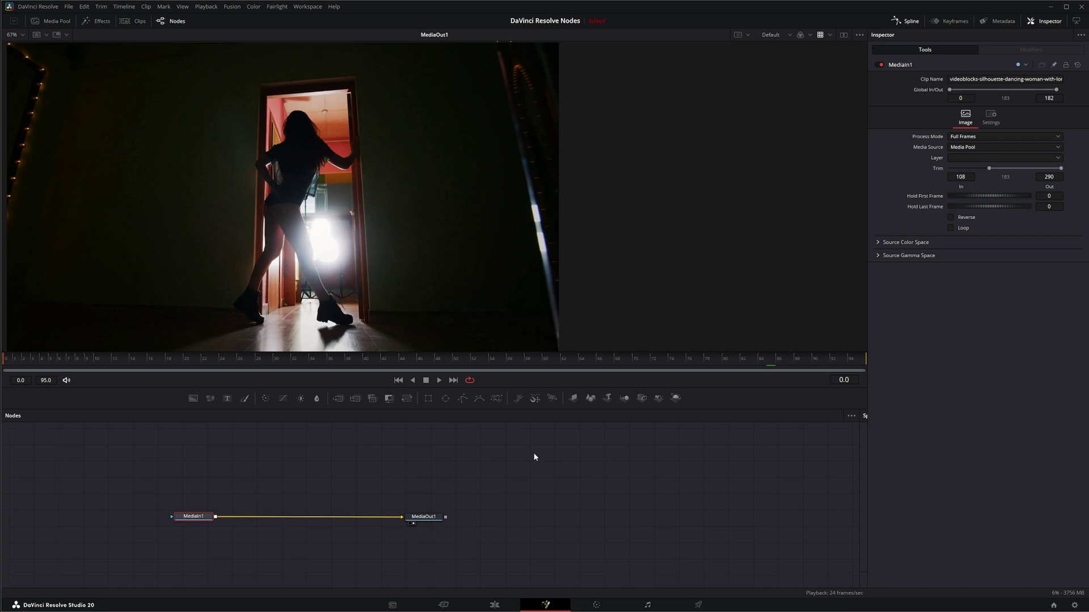
Deselect MediaIn1 so the bare MediaIn1 → MediaOut1 graph is shown.
left_click(414, 469)
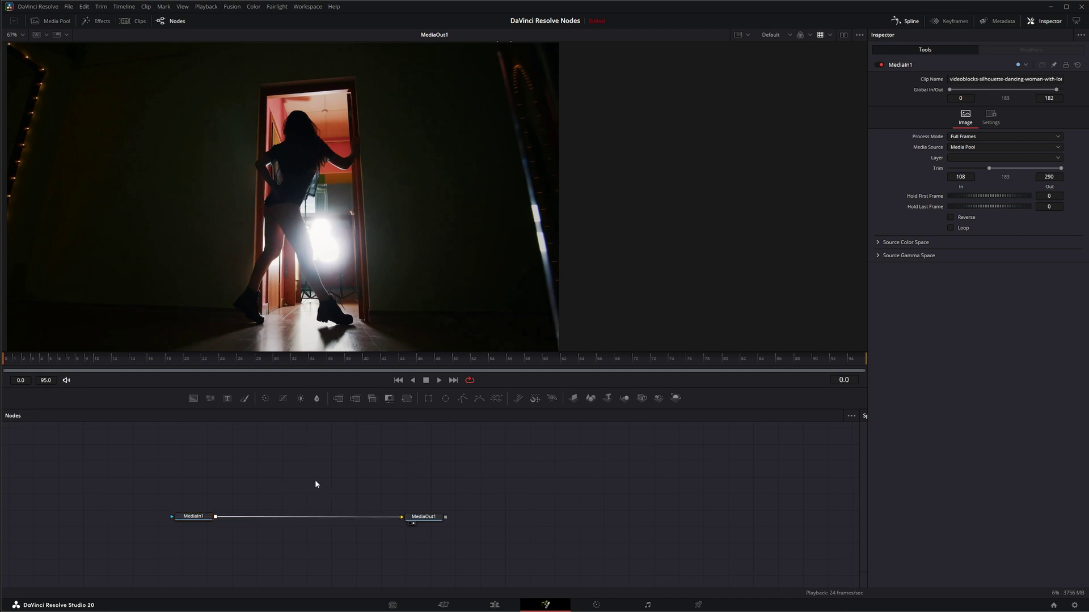
Add an Aperture Diffraction node by searching 'apert' in the Select Tool search.
key("shift+space")
type("ape")
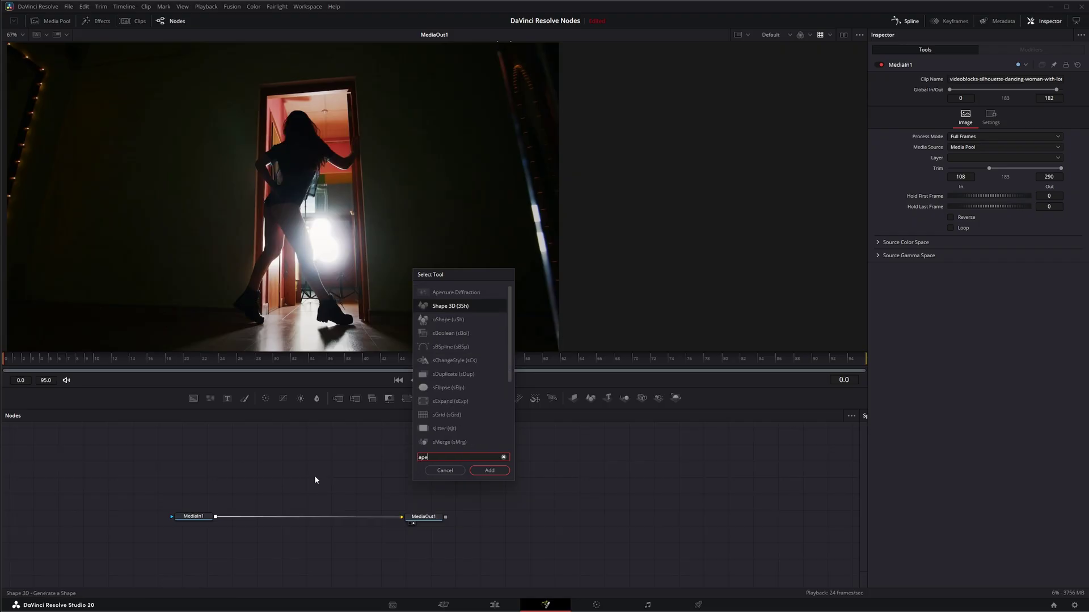
type("rture Diffraction")
key("Return")
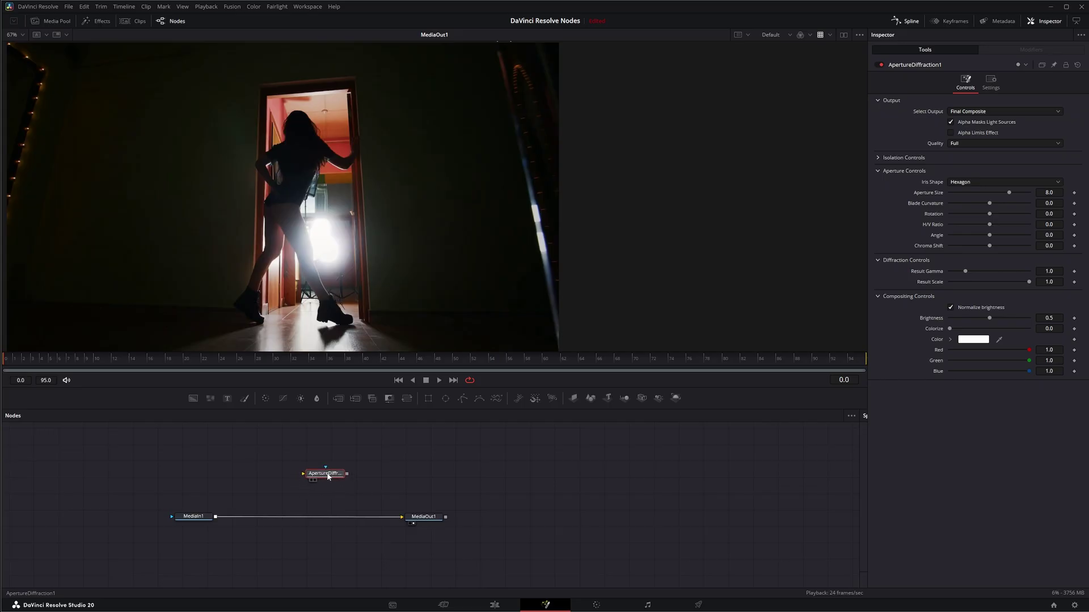
Drop Aperture Diffraction on the MediaIn1–MediaOut1 link to preview, extract it again, then go to Color.
left_click(326, 478)
left_click_drag(327, 478, 294, 518)
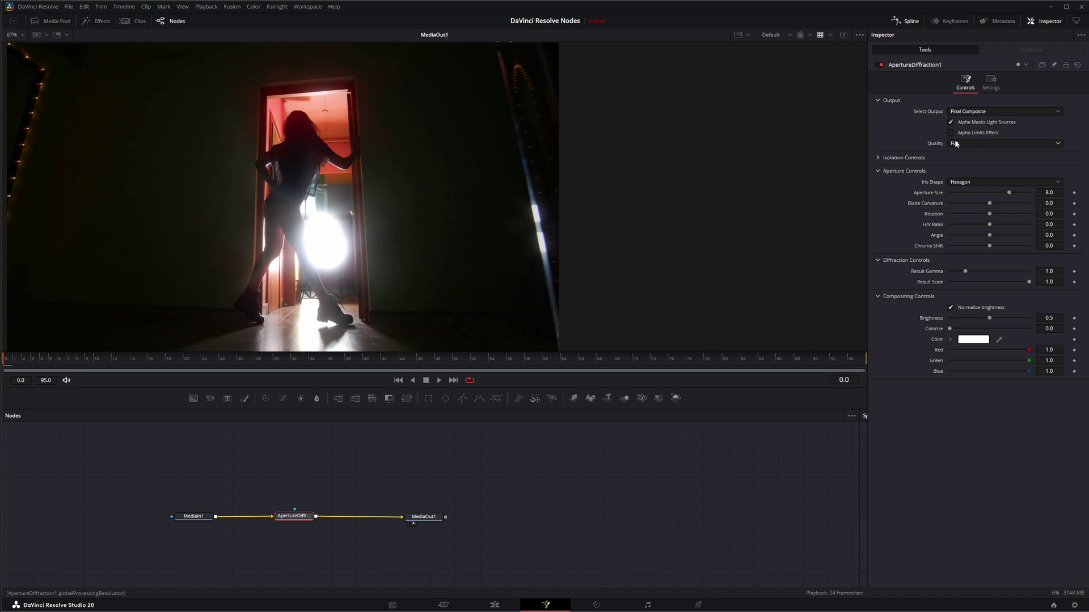
left_click_drag(248, 482, 300, 528)
key("ctrl+p")
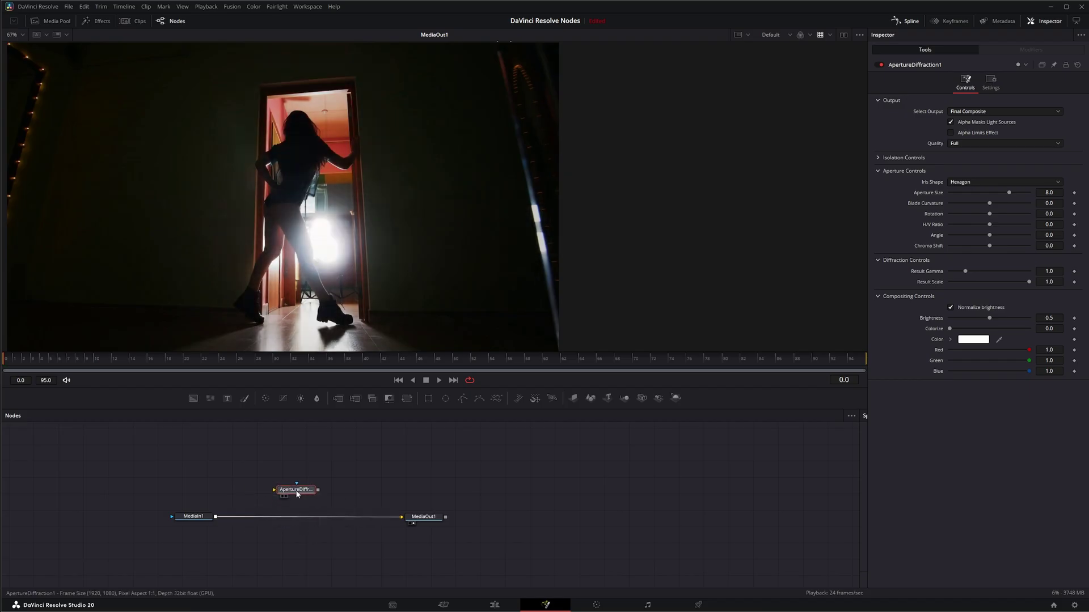
left_click(596, 605)
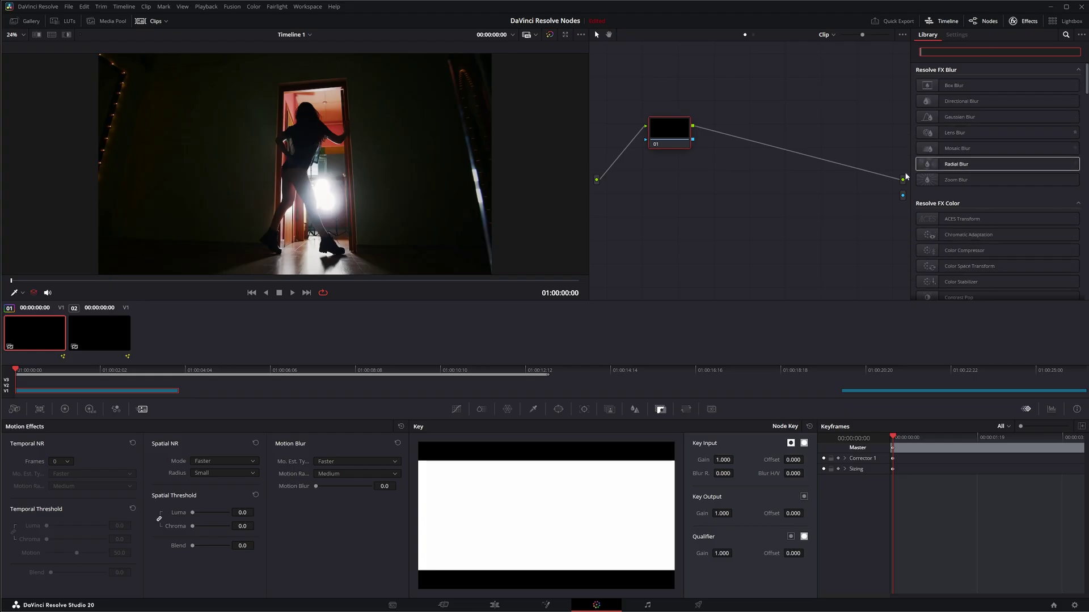
Add a serial node 02 after node 01 and place it beside node 01.
left_click_drag(671, 145, 663, 141)
right_click(664, 141)
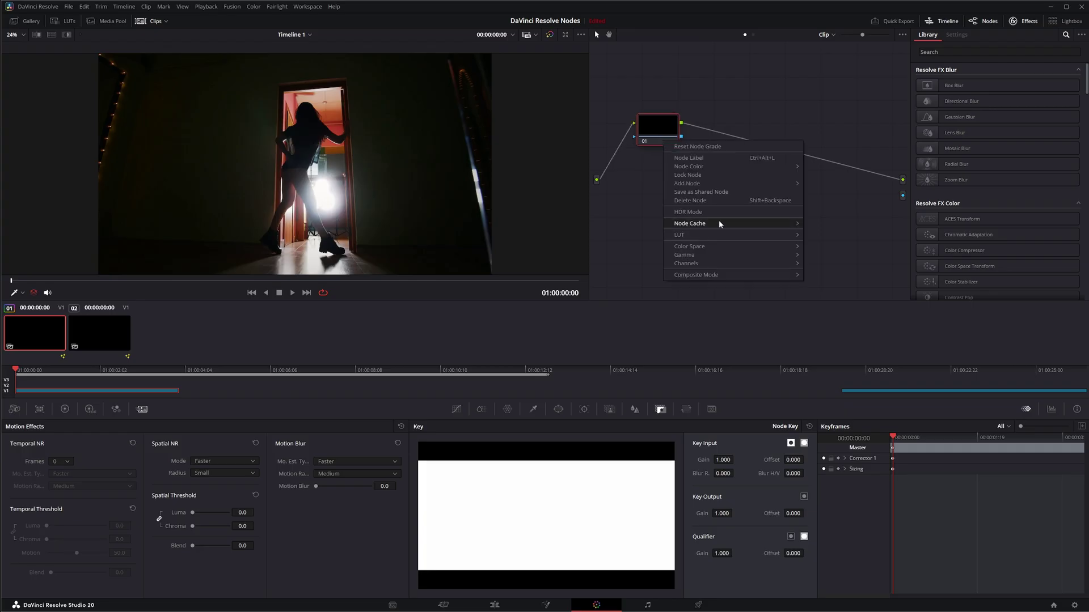
mouse_move(705, 183)
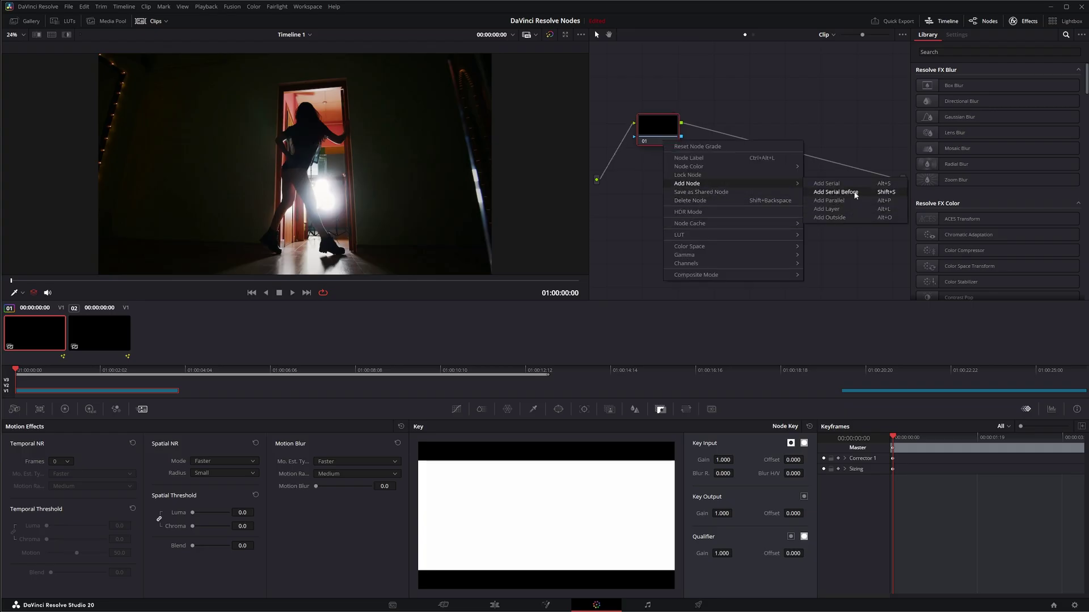
left_click(847, 187)
left_click_drag(741, 152, 758, 139)
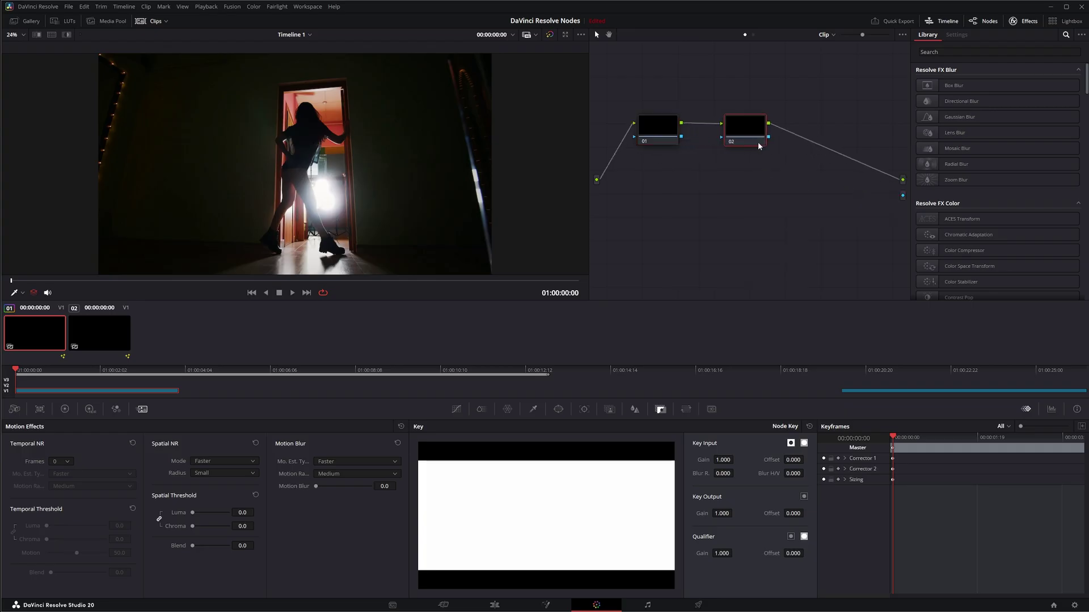
Add a parallel node, delete the Parallel Mixer, and wire 01 and 02's key into 03.
left_click(662, 143)
left_click_drag(662, 143, 661, 142)
right_click(661, 142)
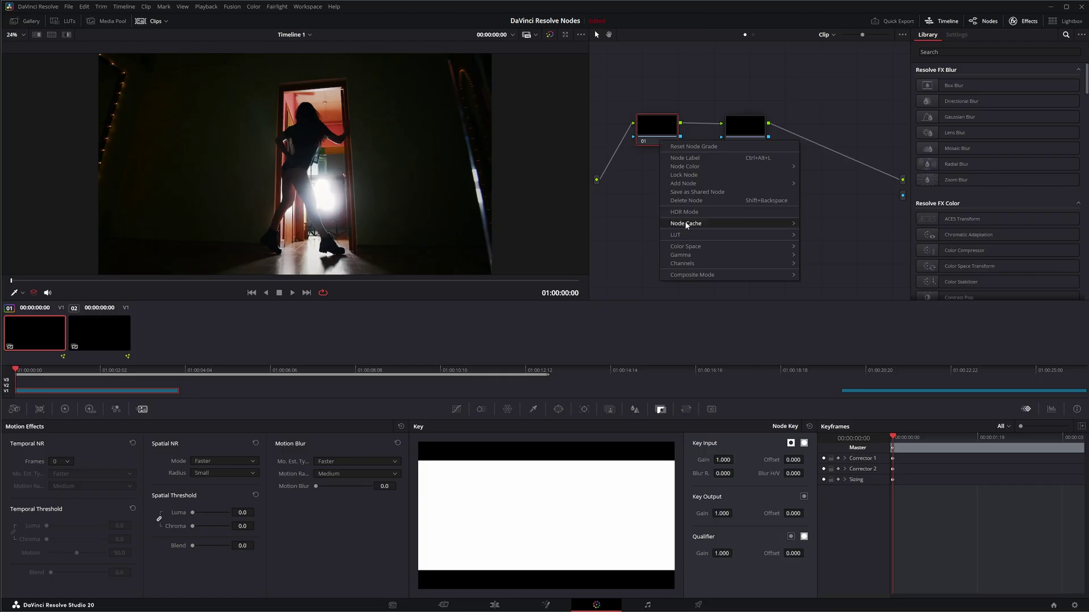
mouse_move(696, 187)
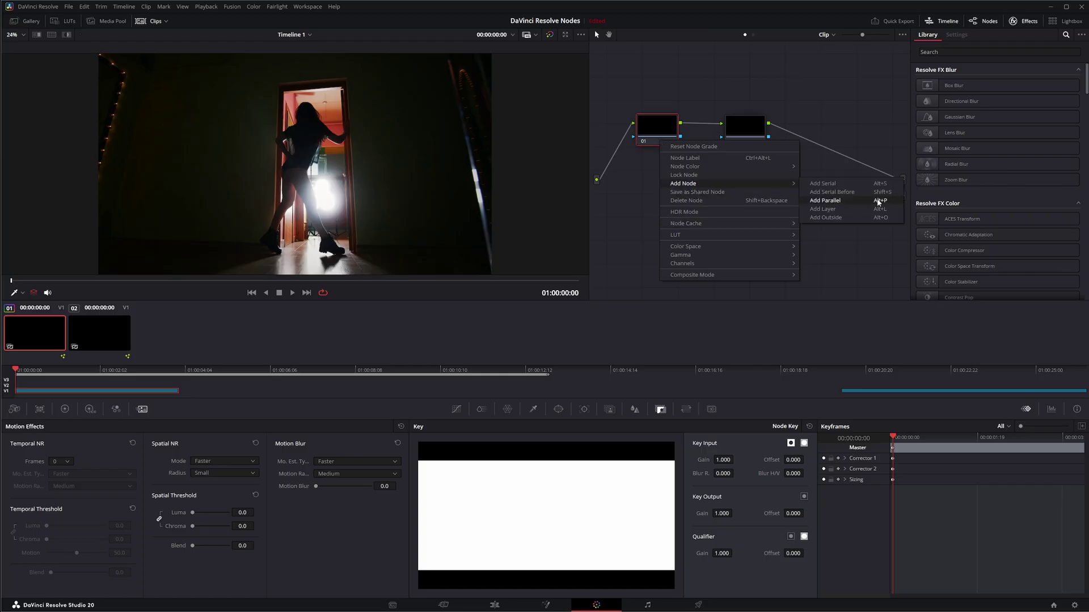
left_click(861, 201)
left_click_drag(663, 176, 664, 203)
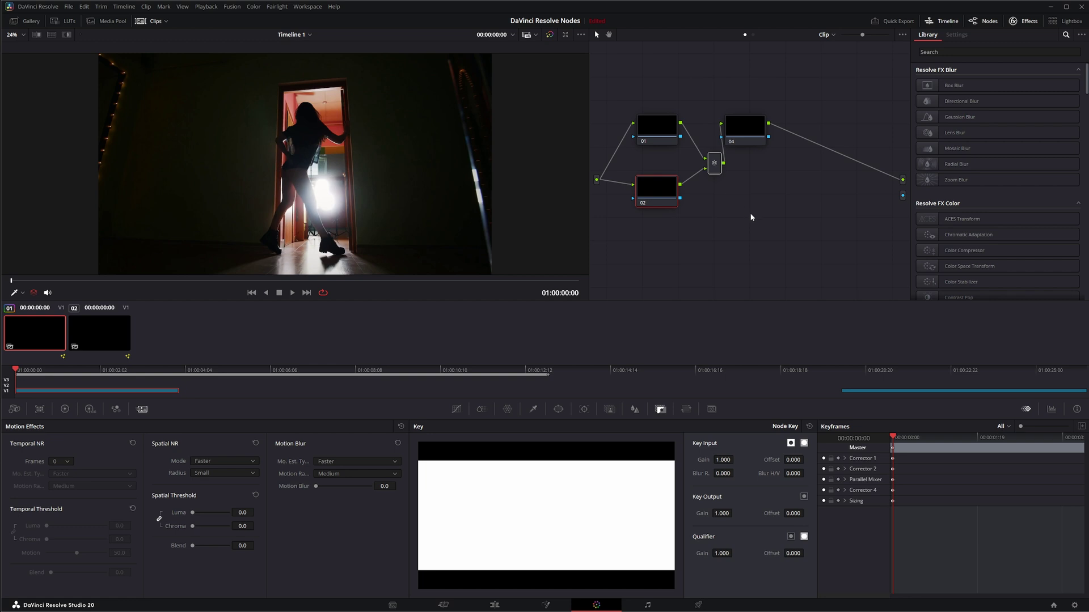
key("Delete")
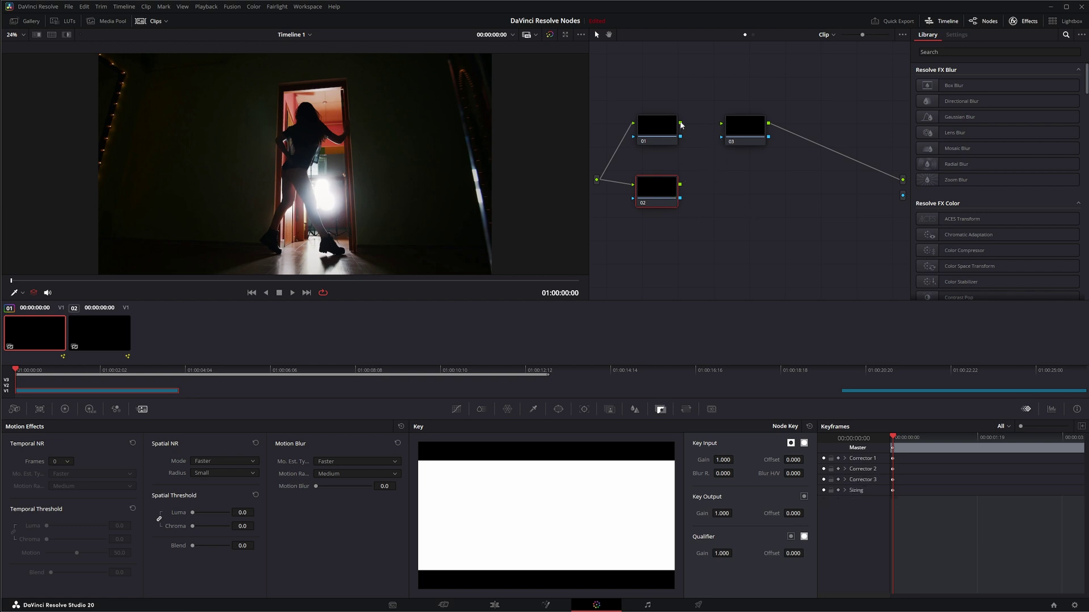
left_click_drag(680, 123, 735, 126)
left_click_drag(679, 198, 721, 138)
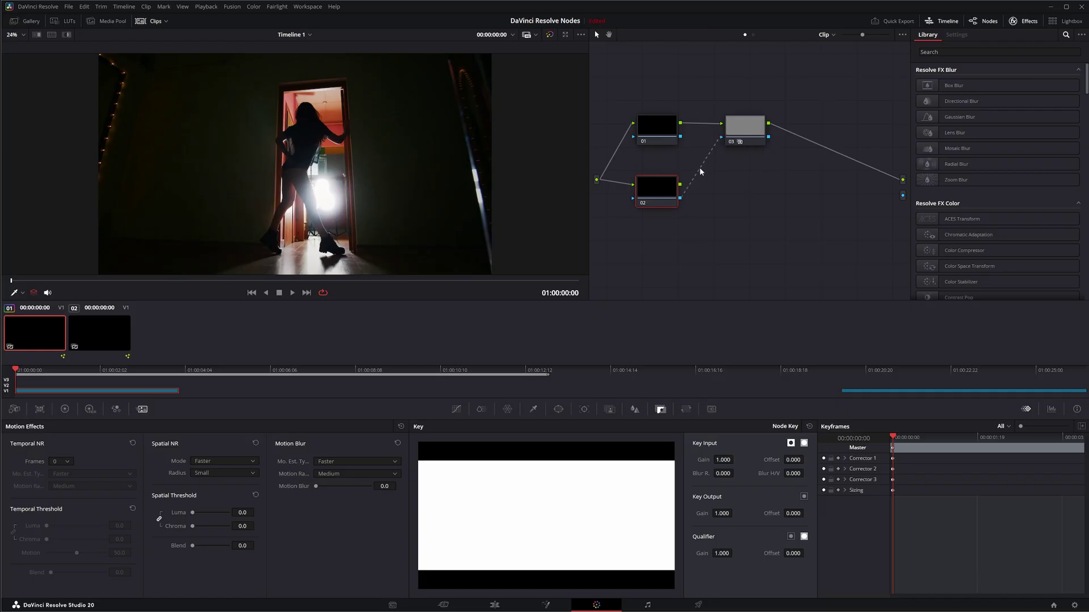
On node 02, switch the viewer overlay to Qualifier and sample the bright doorway light.
left_click(667, 141)
left_click(652, 203)
left_click(36, 294)
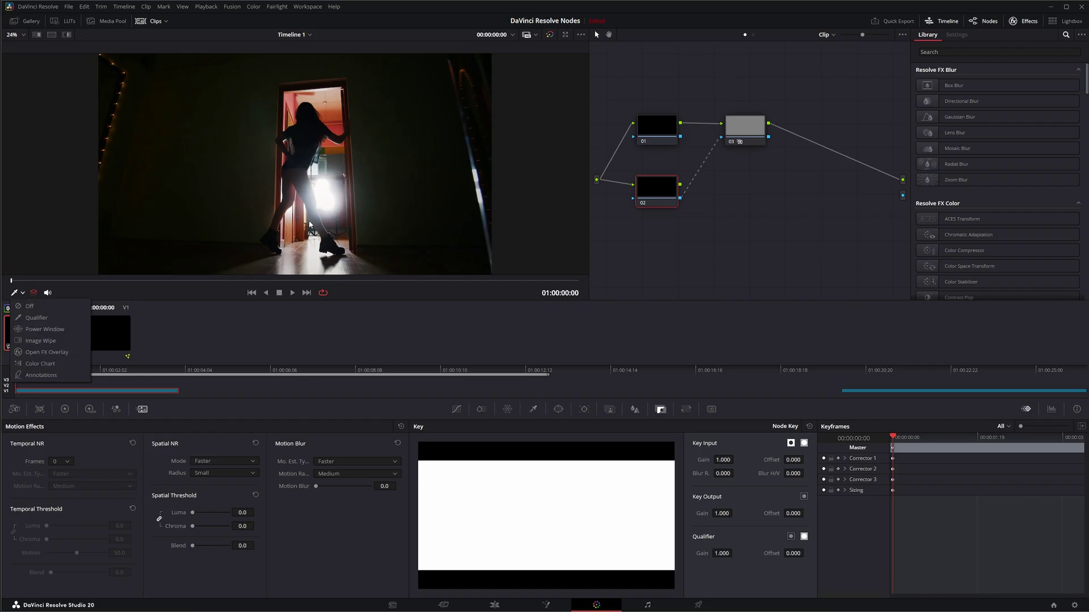
left_click(42, 318)
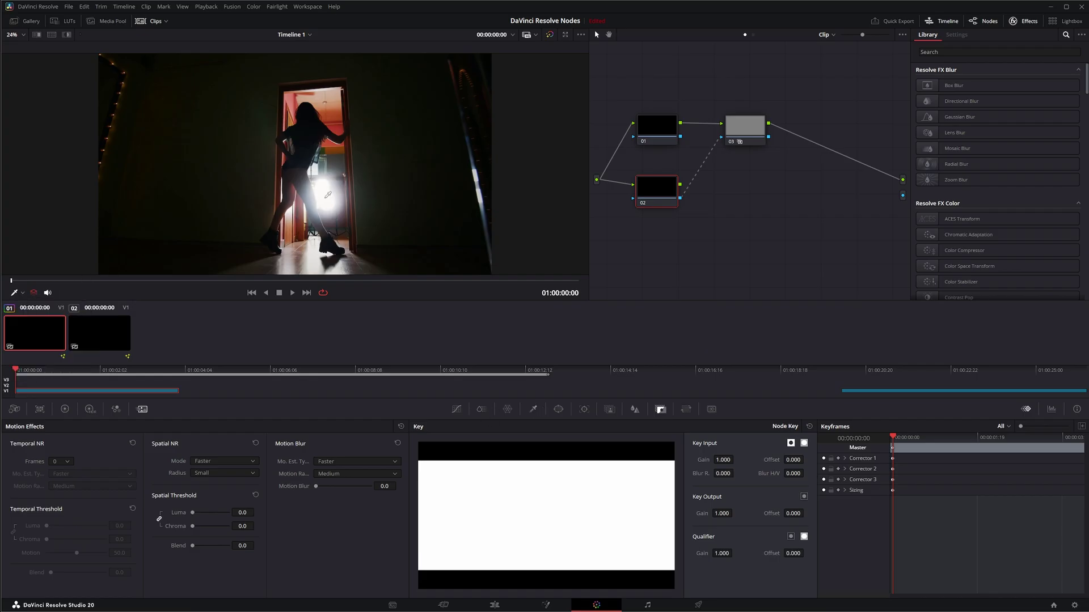
left_click(329, 195)
left_click(751, 139)
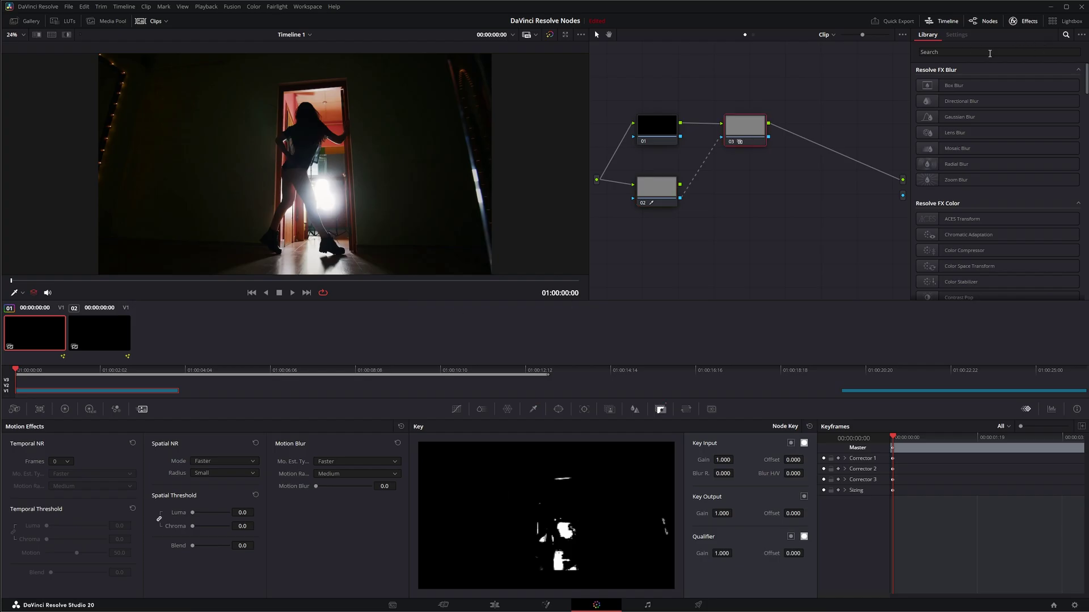
Drag Aperture Diffraction from the Effects search 'aper' onto node 03 and check node 02's key.
left_click(988, 52)
type("aper")
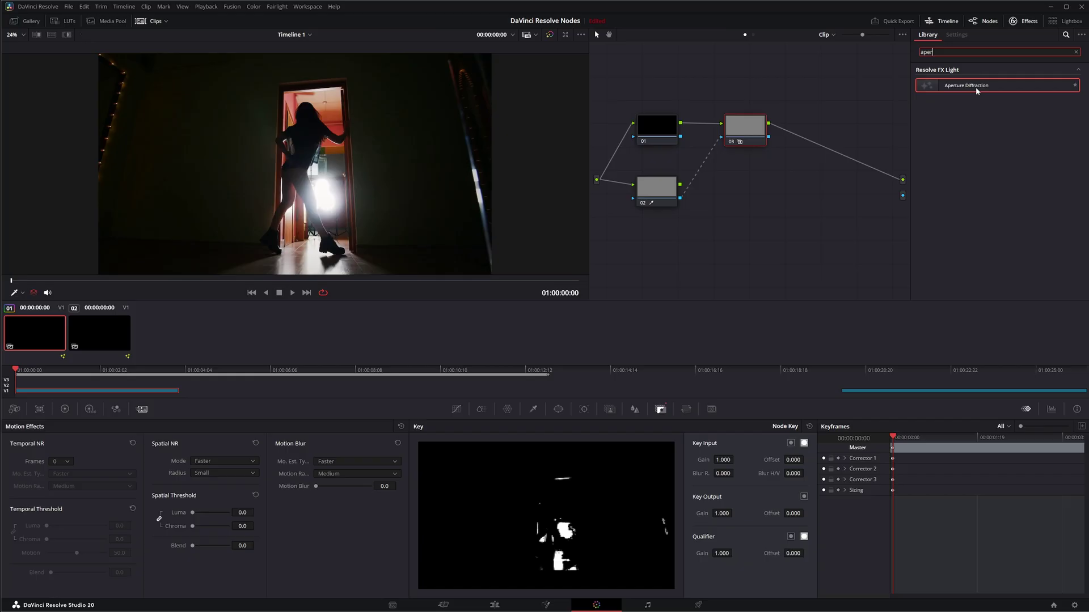
left_click_drag(977, 91, 742, 124)
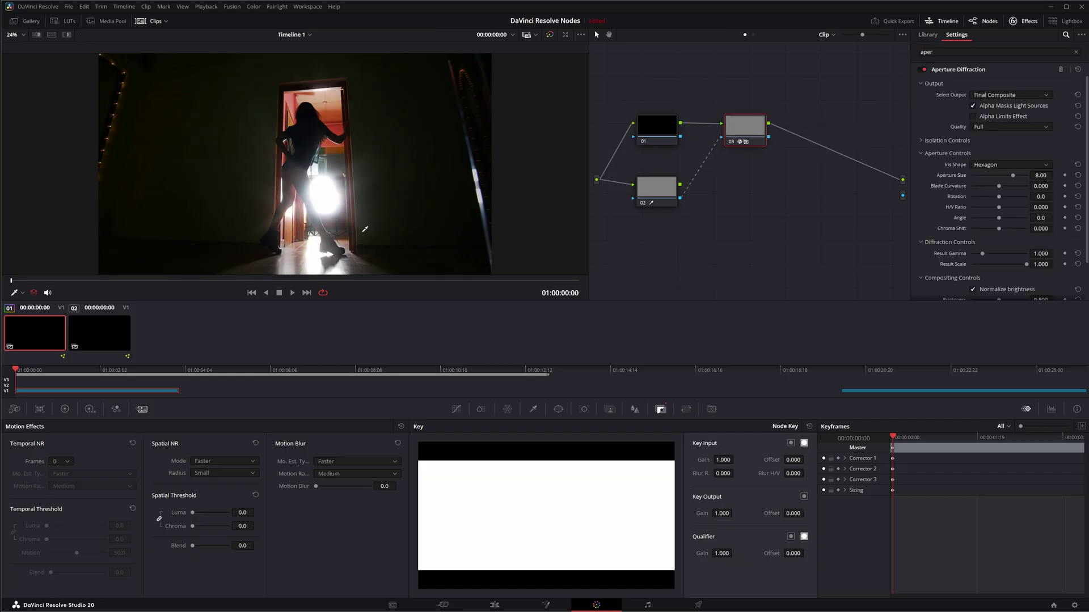
left_click(665, 201)
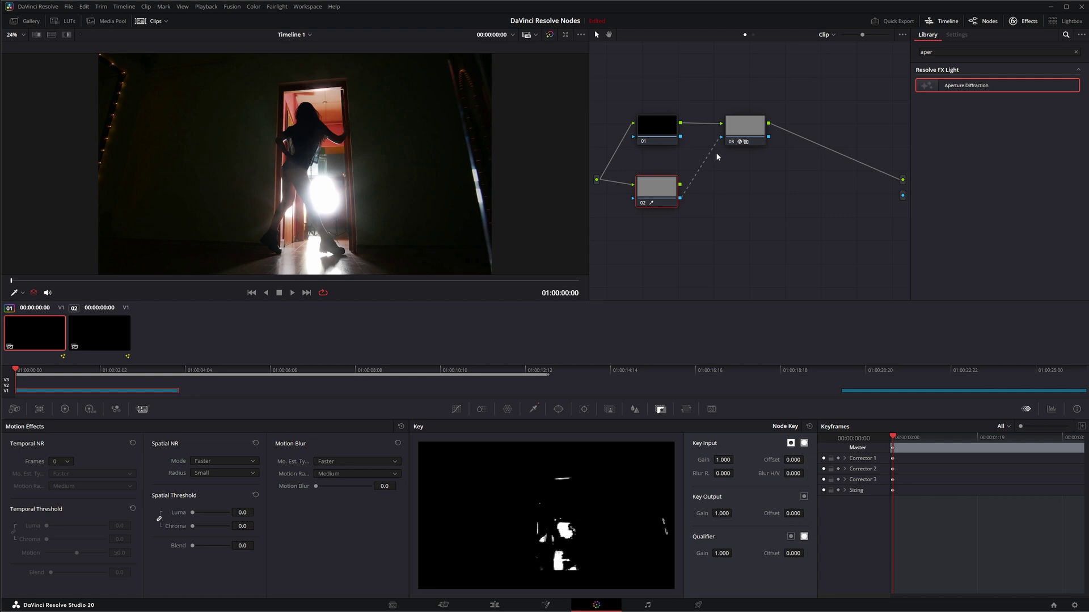
left_click(742, 141)
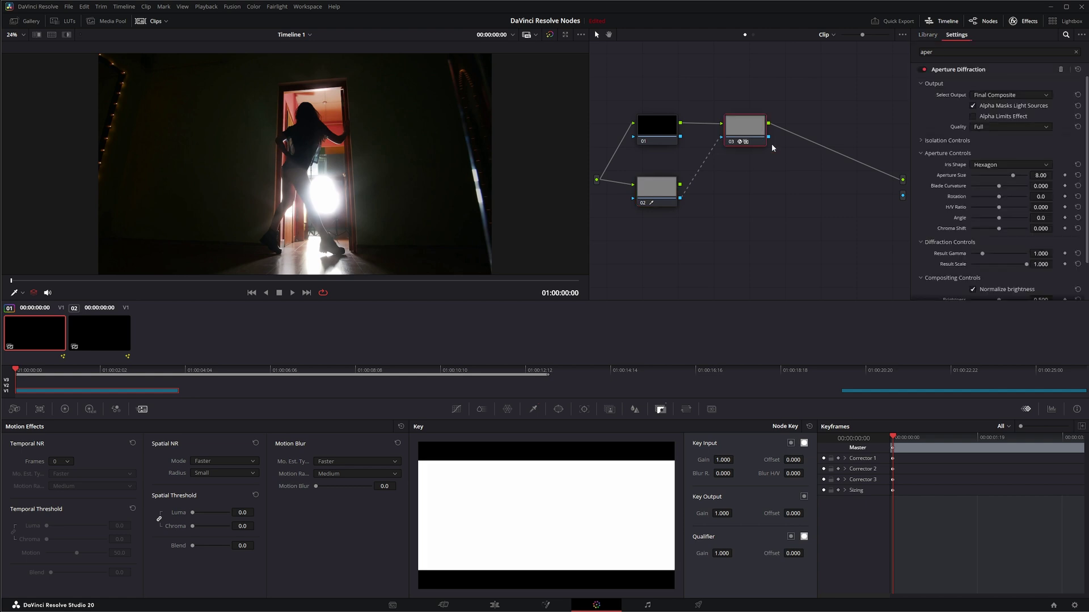
Toggle Alpha Masks Light Sources and Alpha Limits Effect to compare the glow, then return to Fusion.
left_click(972, 106)
left_click(973, 106)
left_click(973, 117)
left_click(973, 117)
left_click(973, 117)
left_click(972, 116)
left_click(973, 117)
left_click(973, 117)
left_click(973, 117)
left_click(973, 116)
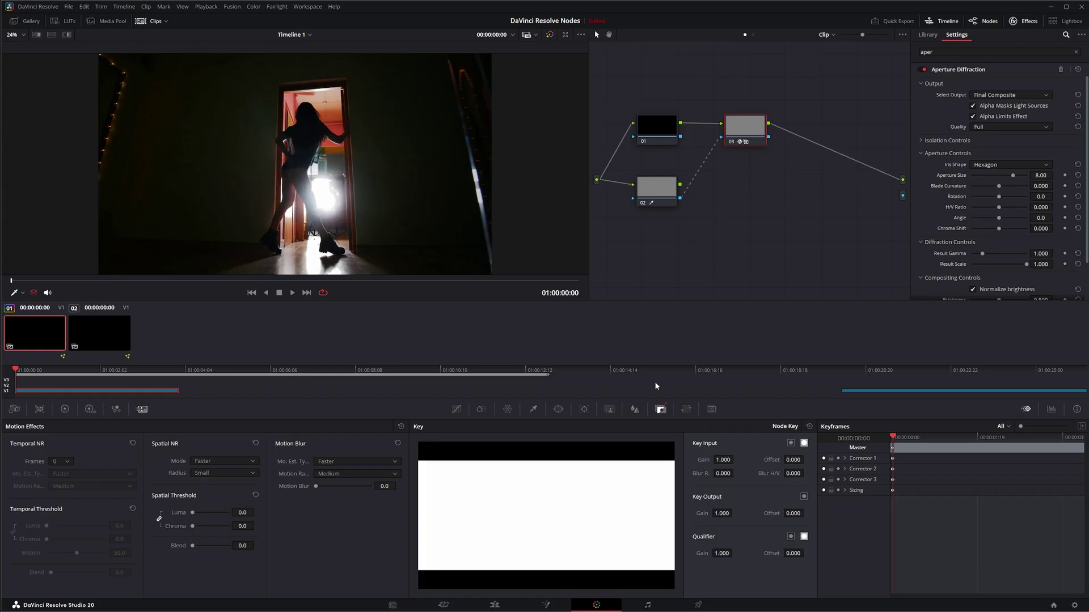
left_click(545, 605)
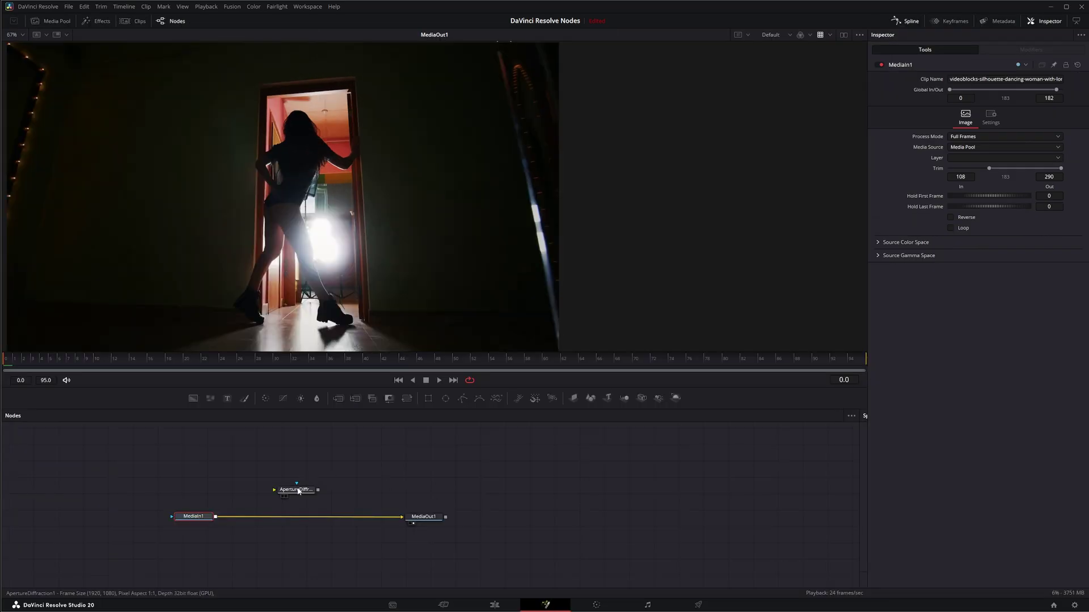
Insert ApertureDiffraction1 between MediaIn1 and MediaOut1, dismiss the viewer menu, and nudge it right.
left_click_drag(309, 490, 322, 518)
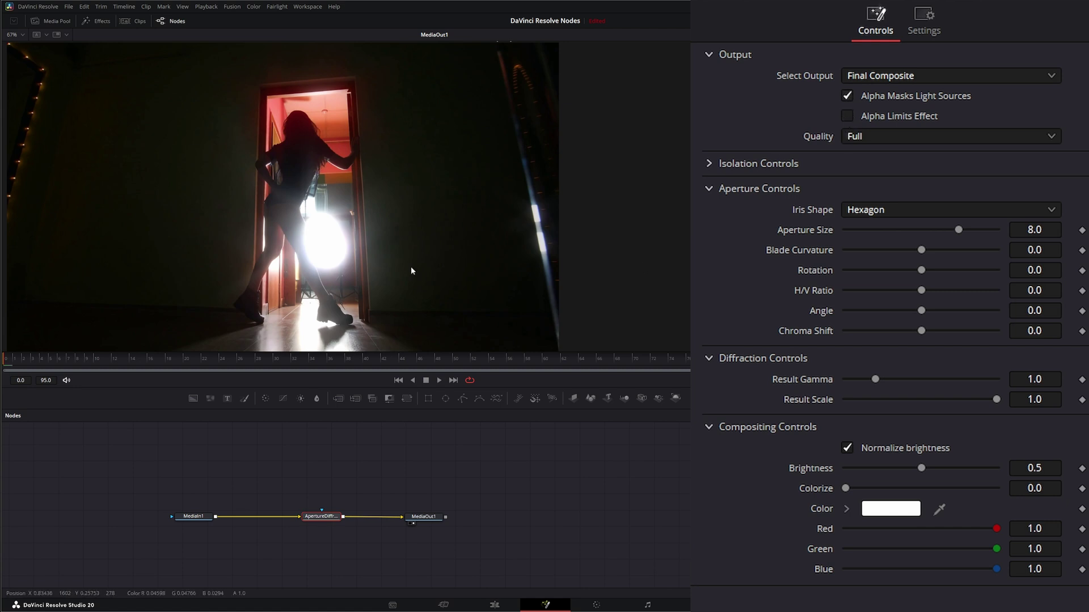
right_click(287, 229)
mouse_move(303, 240)
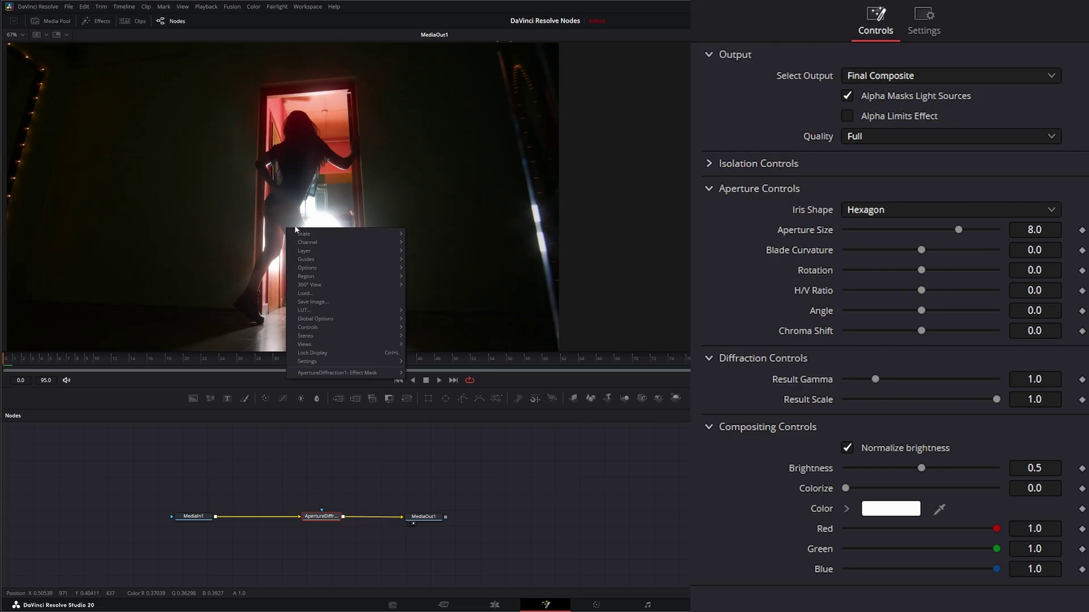
key("Escape")
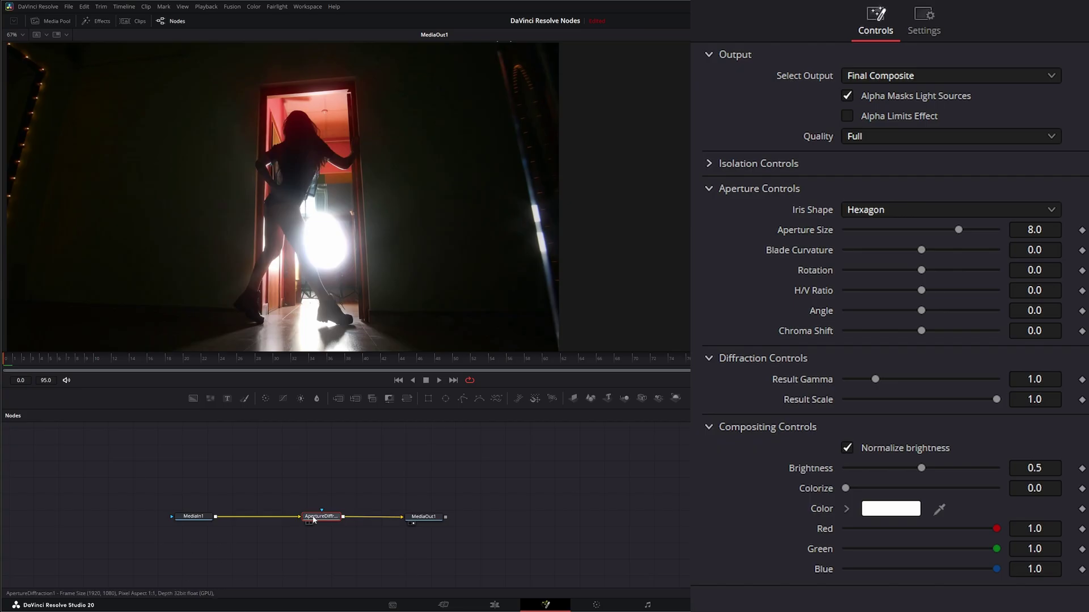
left_click_drag(318, 517, 332, 518)
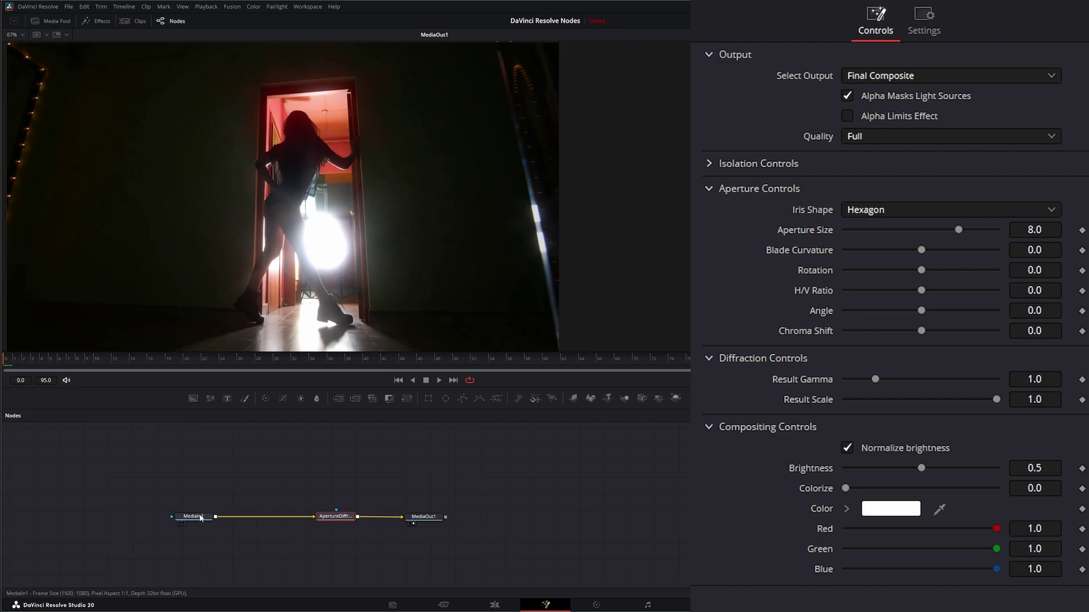
left_click_drag(156, 478, 190, 525)
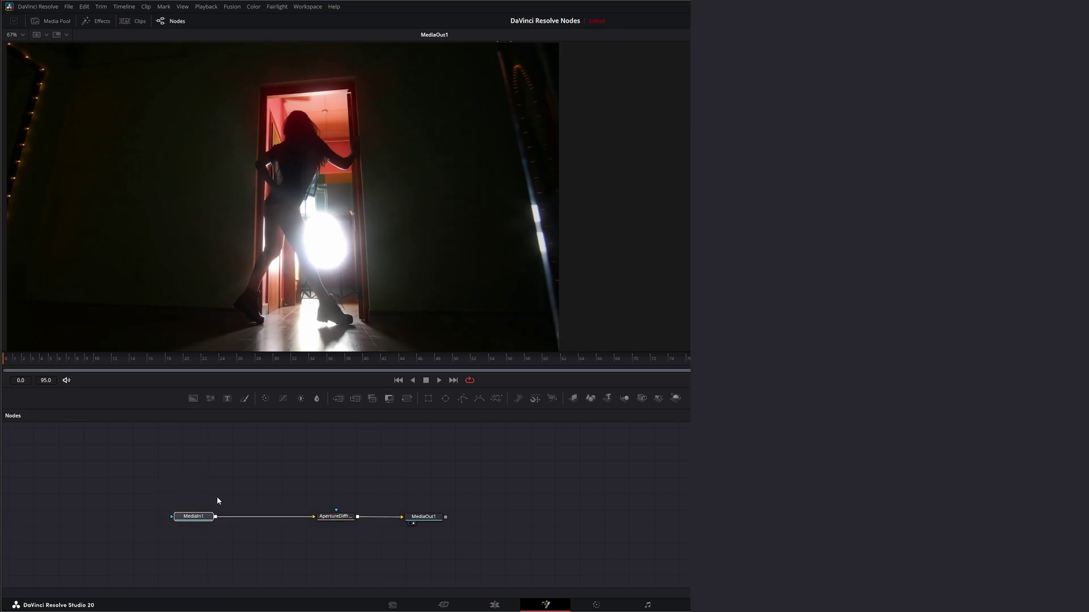
Duplicate MediaIn1 as MediaIn1_1 and wire both clips into a new ChannelBooleans node.
key("ctrl+c")
key("ctrl+v")
left_click_drag(218, 548, 196, 548)
left_click(290, 558)
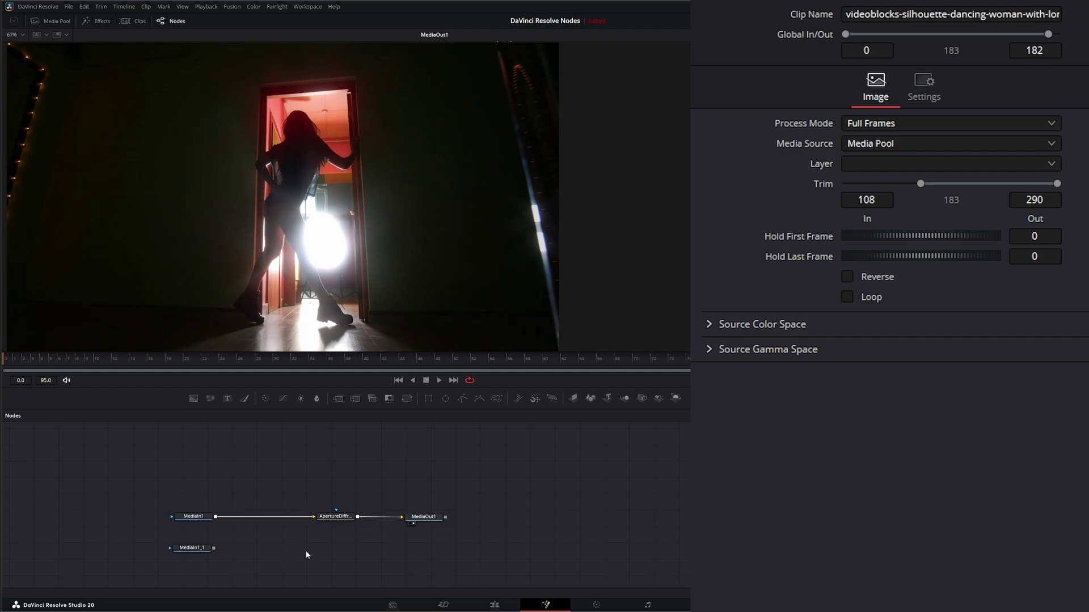
key("shift+space")
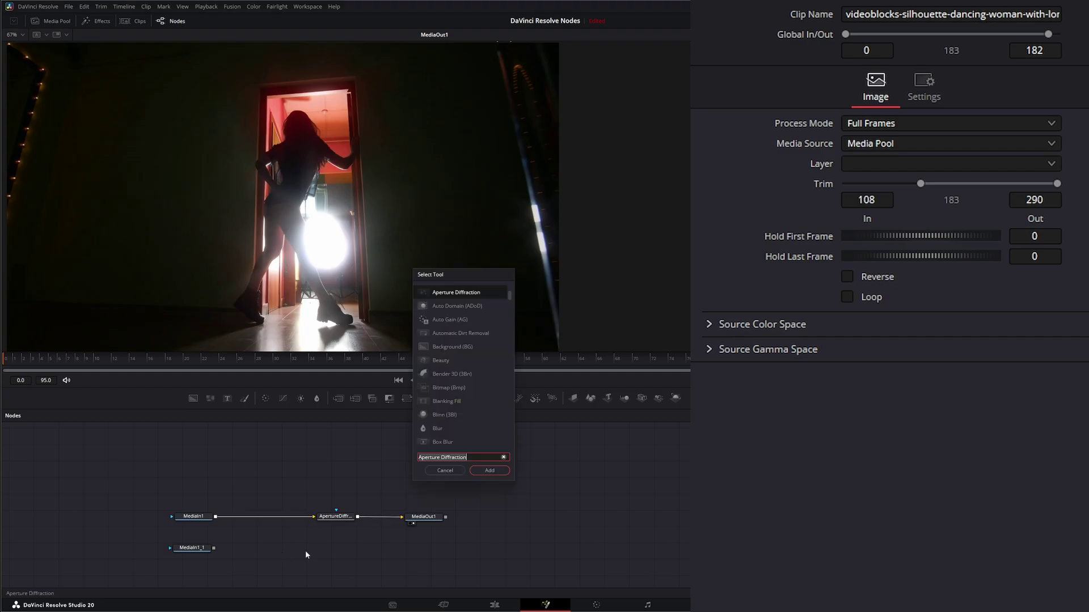
type("chan")
double_click(476, 320)
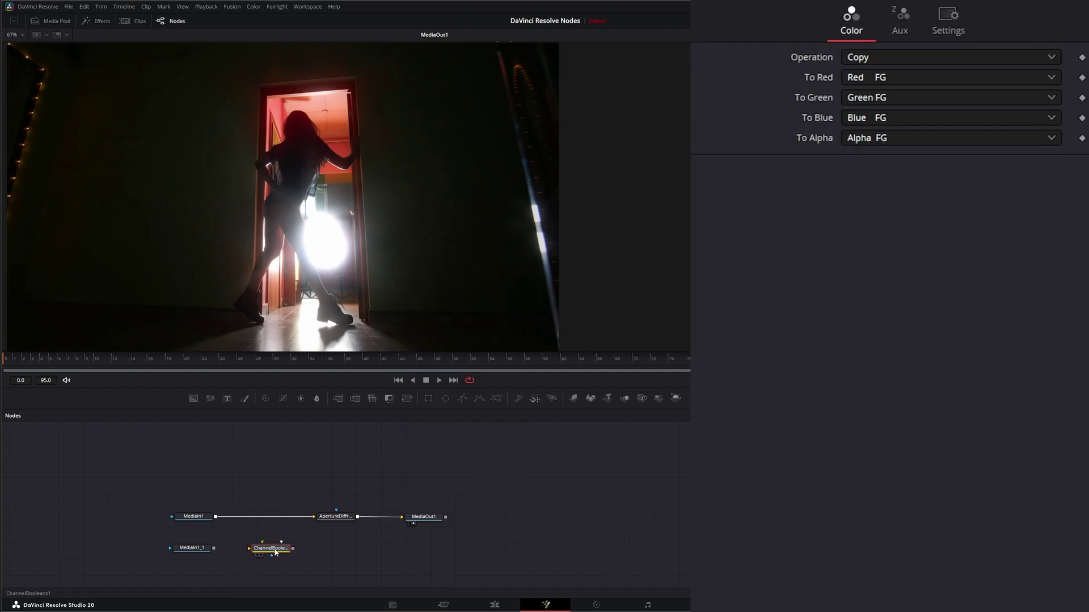
left_click_drag(279, 551, 243, 551)
left_click_drag(215, 517, 257, 544)
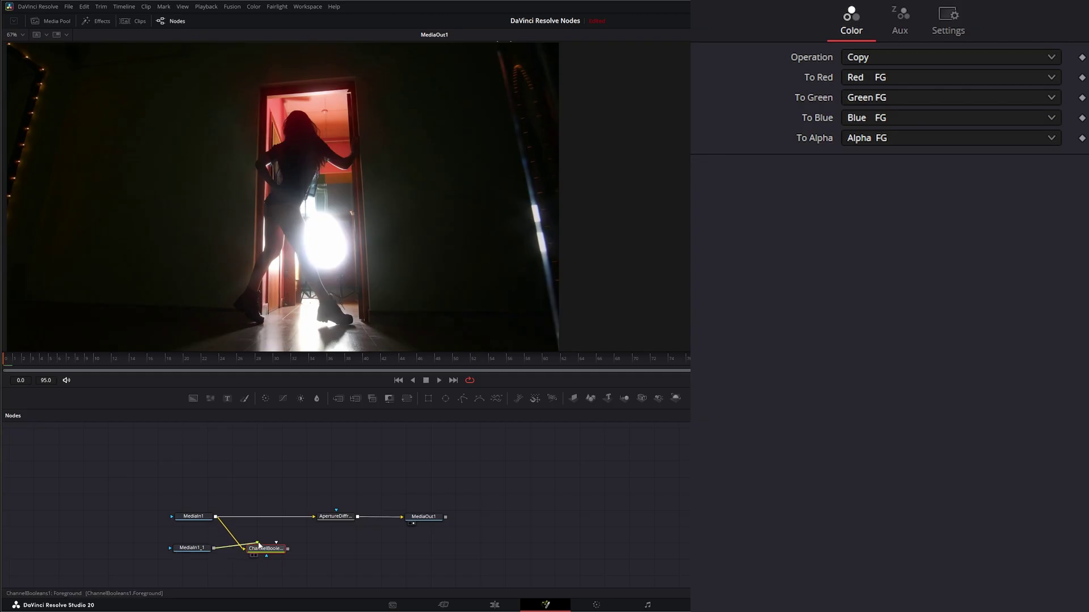
Mask MediaIn1_1 with Ellipse1 and narrow it to a tall oval of width 0.2.
left_click(191, 548)
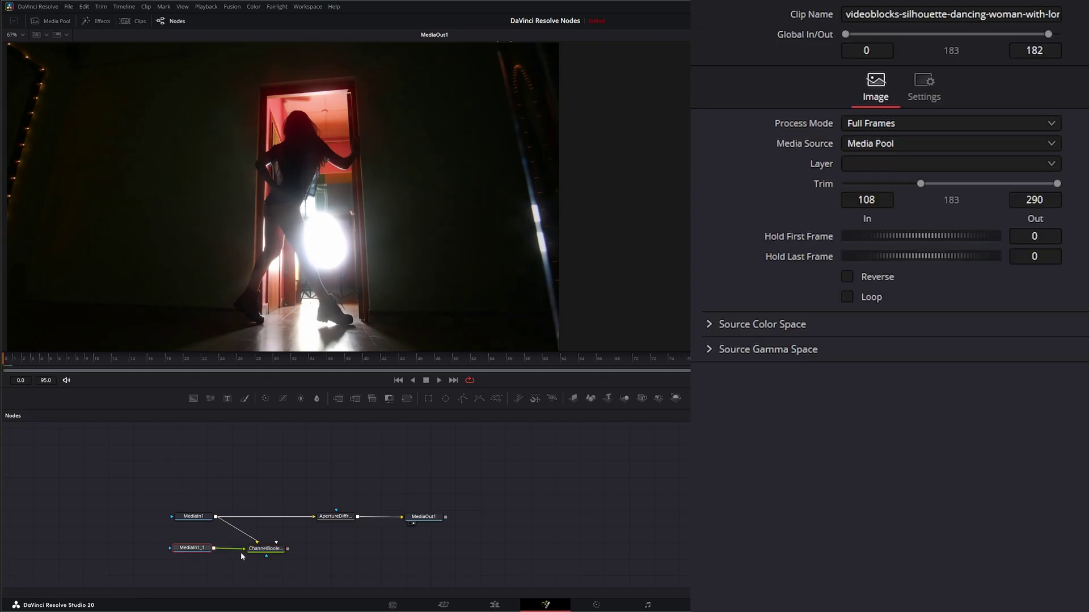
left_click_drag(445, 398, 119, 549)
left_click(207, 550)
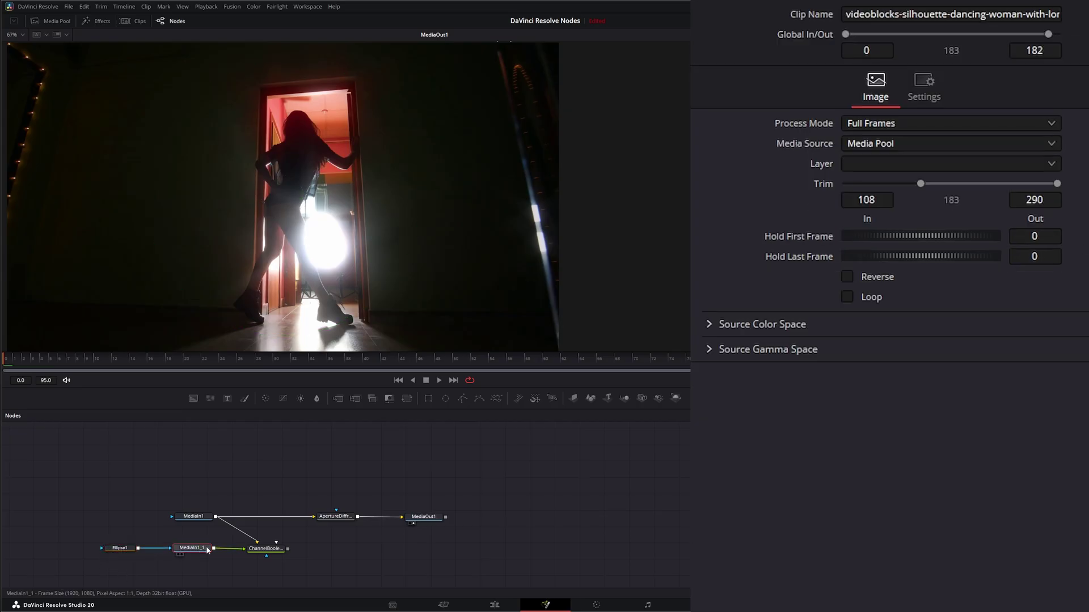
left_click(120, 548)
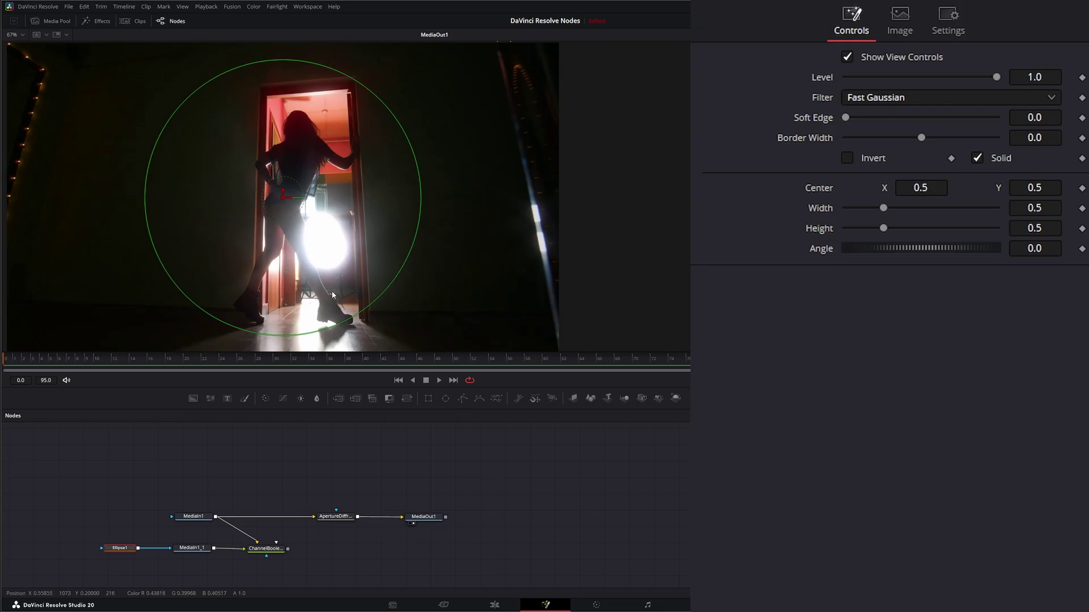
left_click_drag(423, 207, 308, 214)
Set ChannelBooleans To Red, To Green and To Blue to Red BG, Green BG and Blue BG.
left_click(265, 548)
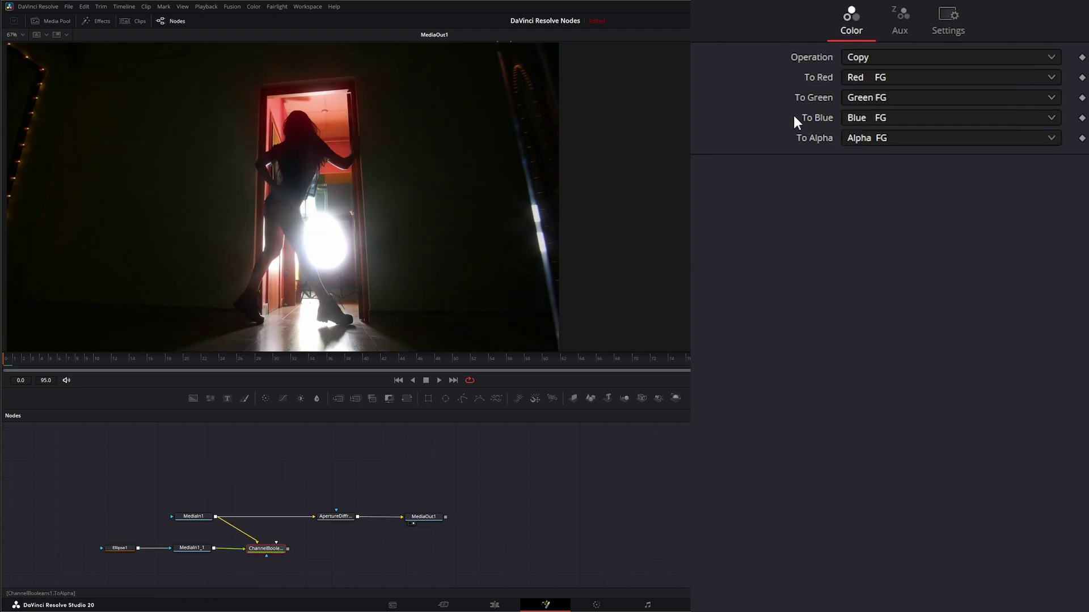
left_click(872, 79)
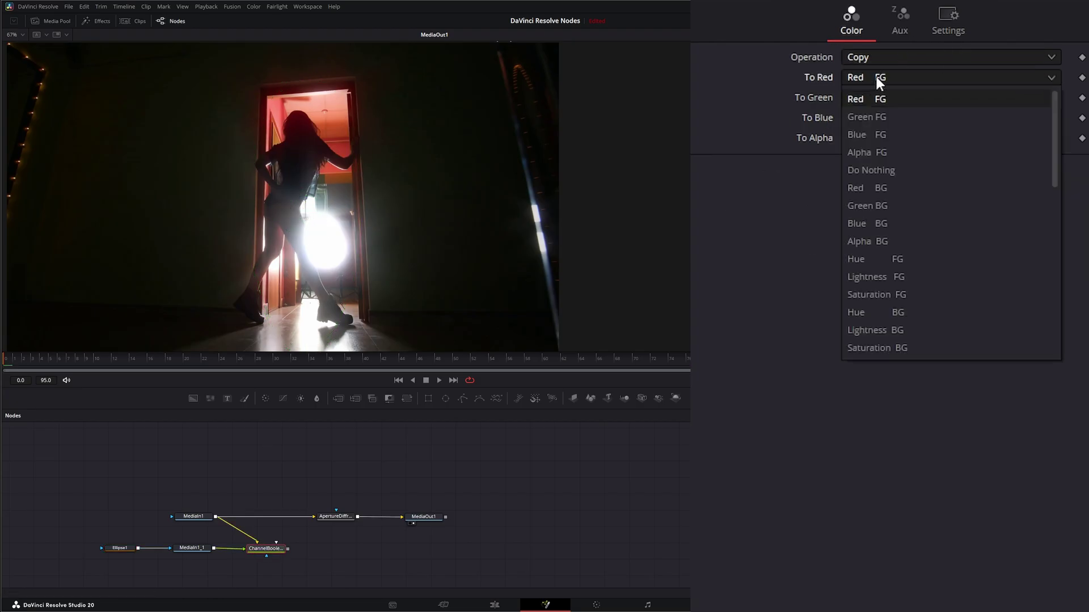
left_click(900, 186)
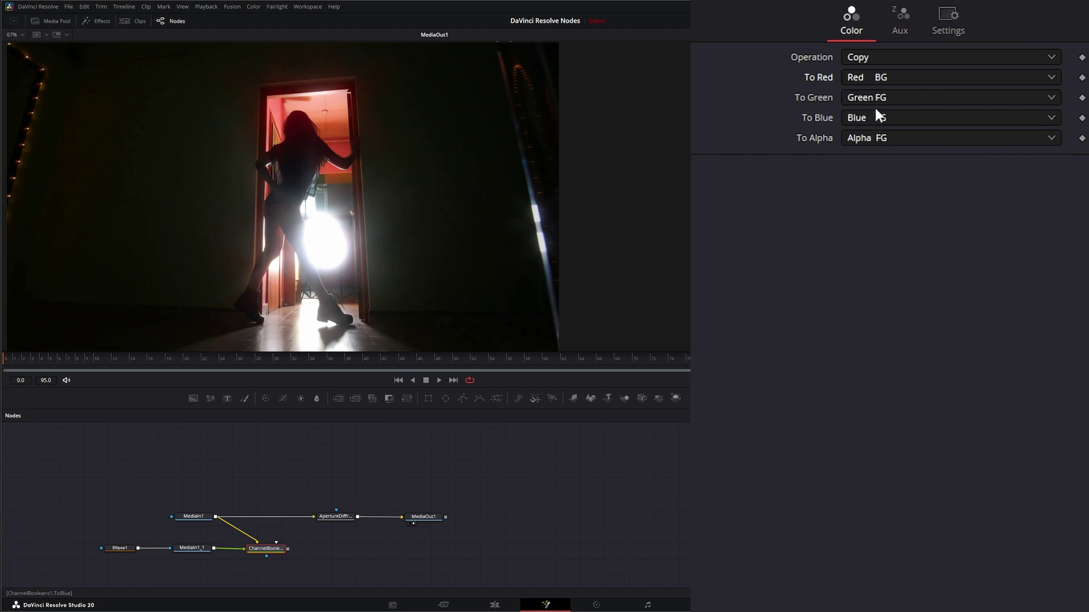
left_click(868, 97)
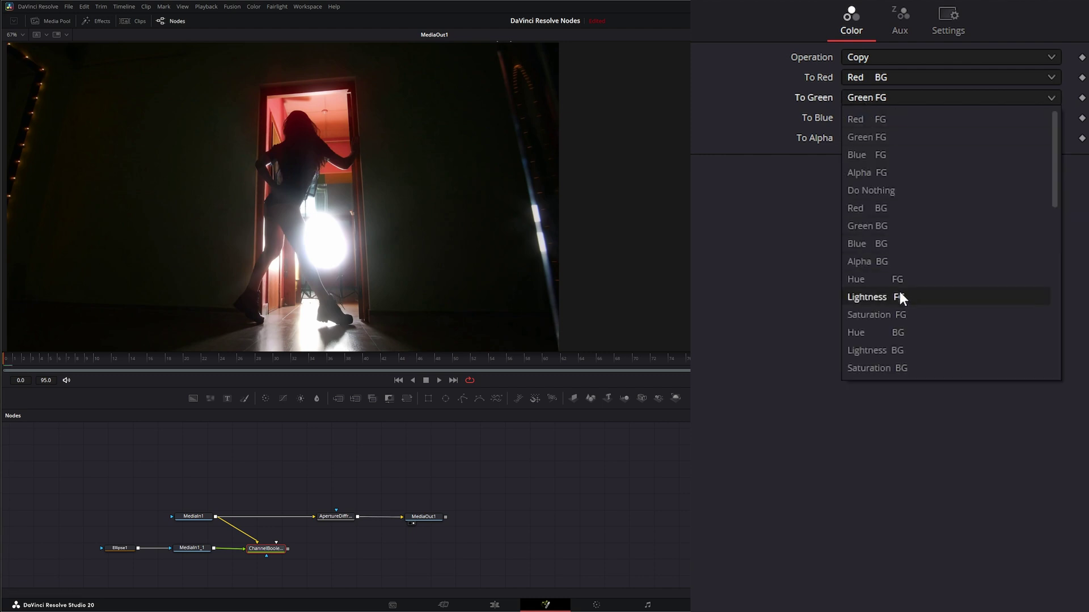
left_click(893, 226)
left_click(860, 118)
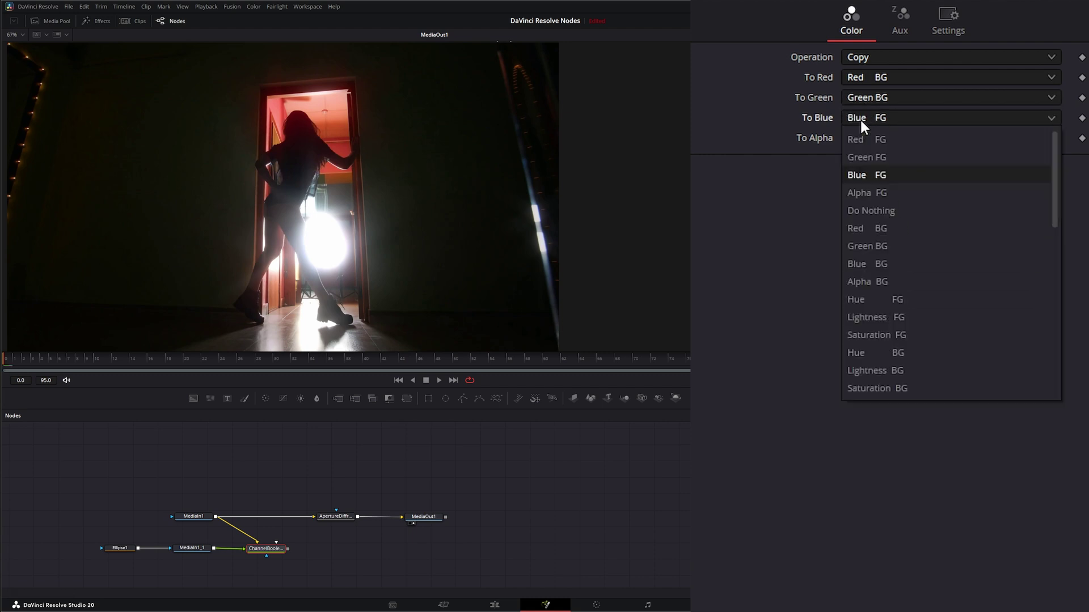
left_click(889, 264)
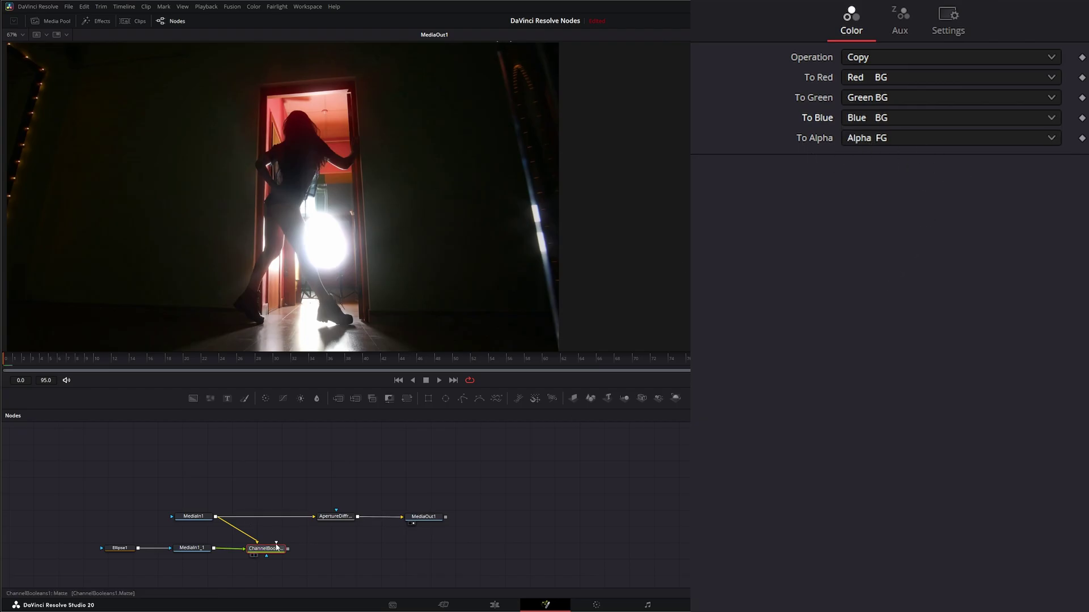
View ChannelBooleans1 and move Ellipse1's centre up over the dancer and doorway light.
left_click_drag(282, 548, 346, 272)
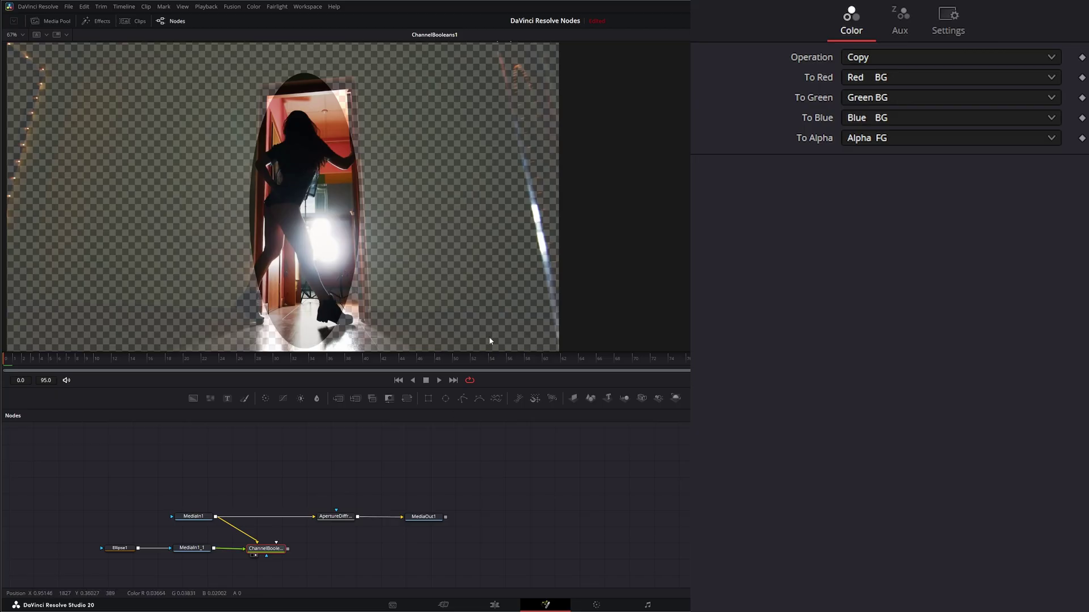
left_click(120, 548)
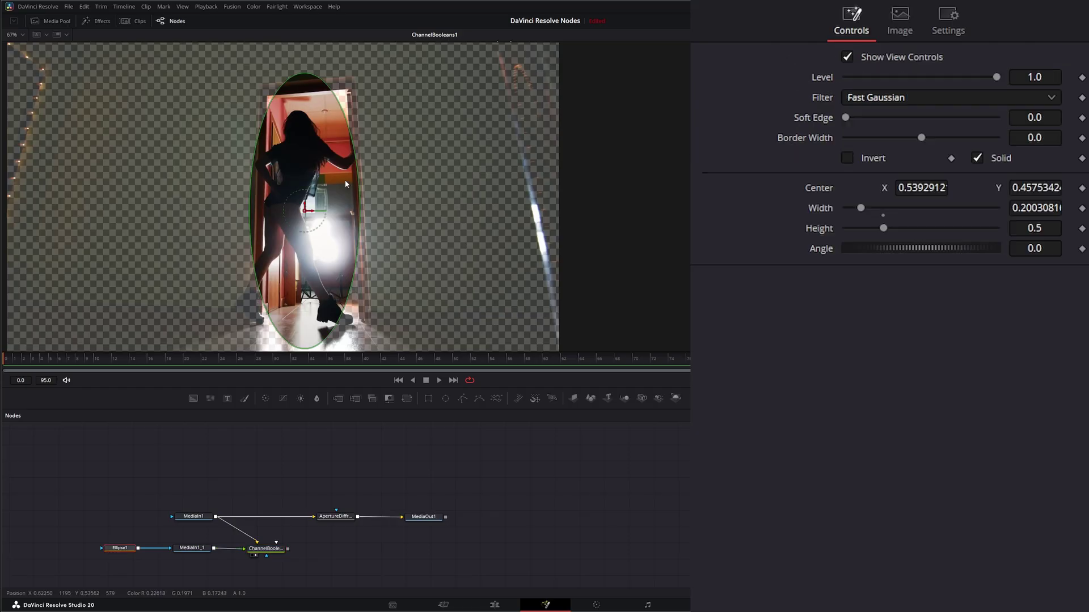
mouse_move(296, 214)
left_mouse_down()
mouse_move(205, 207)
mouse_move(326, 207)
mouse_move(297, 201)
left_mouse_up()
left_click(299, 479)
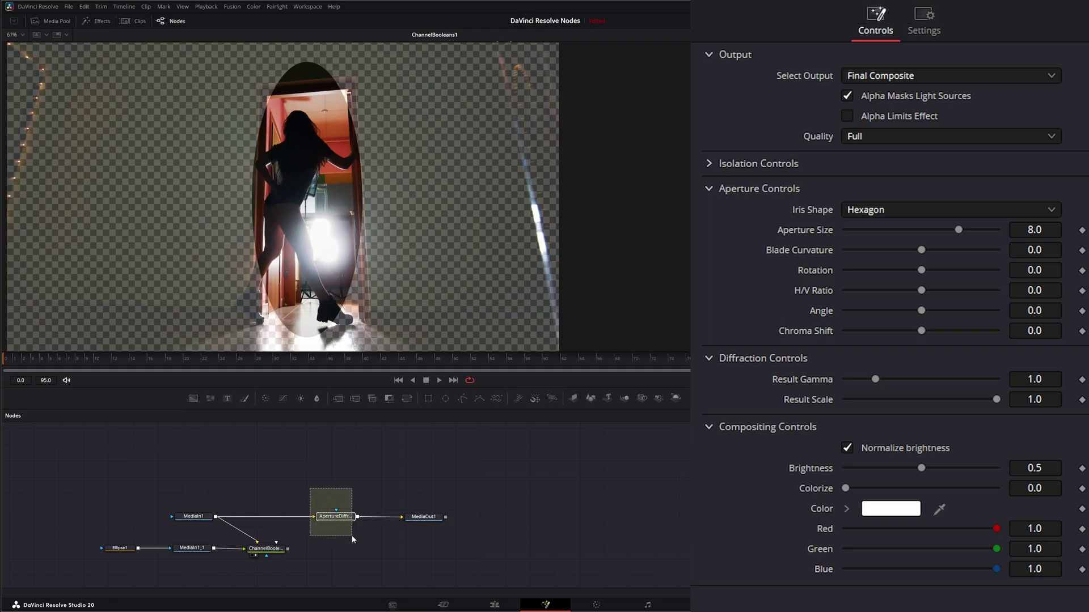
Wire ChannelBooleans1's output into ApertureDiffraction1 and view its glowing result.
left_click_drag(352, 539, 352, 539)
left_click_drag(288, 549, 323, 518)
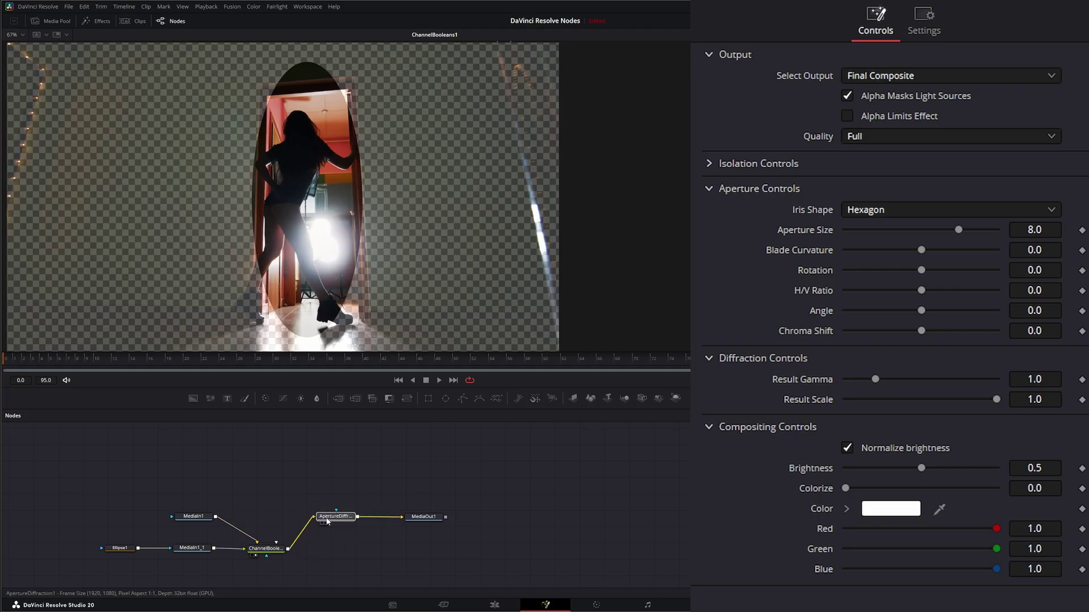
key("1")
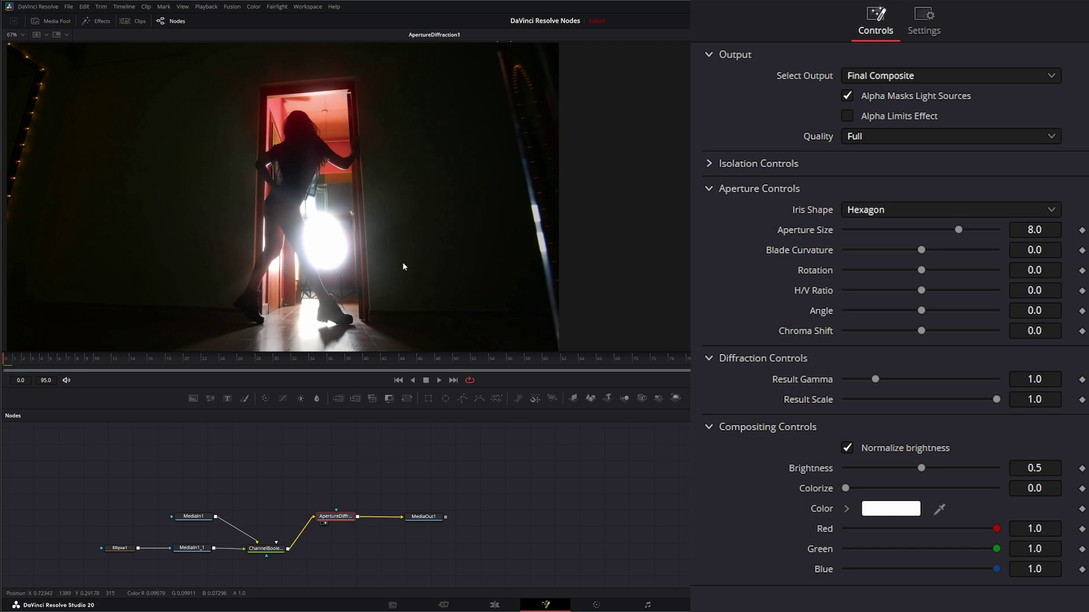
Toggle Alpha Masks Light Sources and Alpha Limits Effect on and off to compare the glow.
left_click(847, 96)
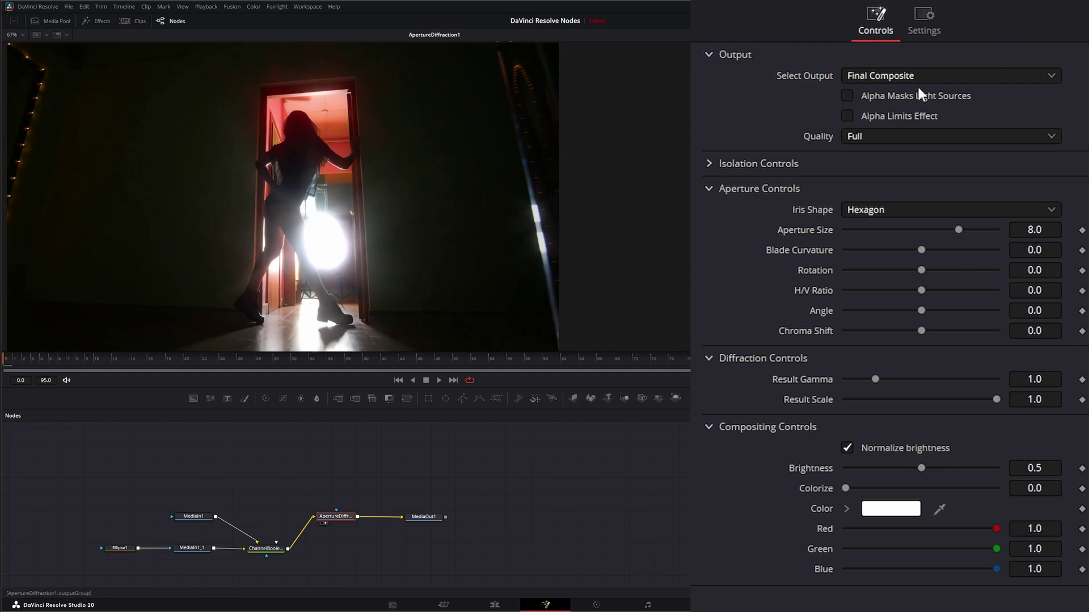
left_click(849, 96)
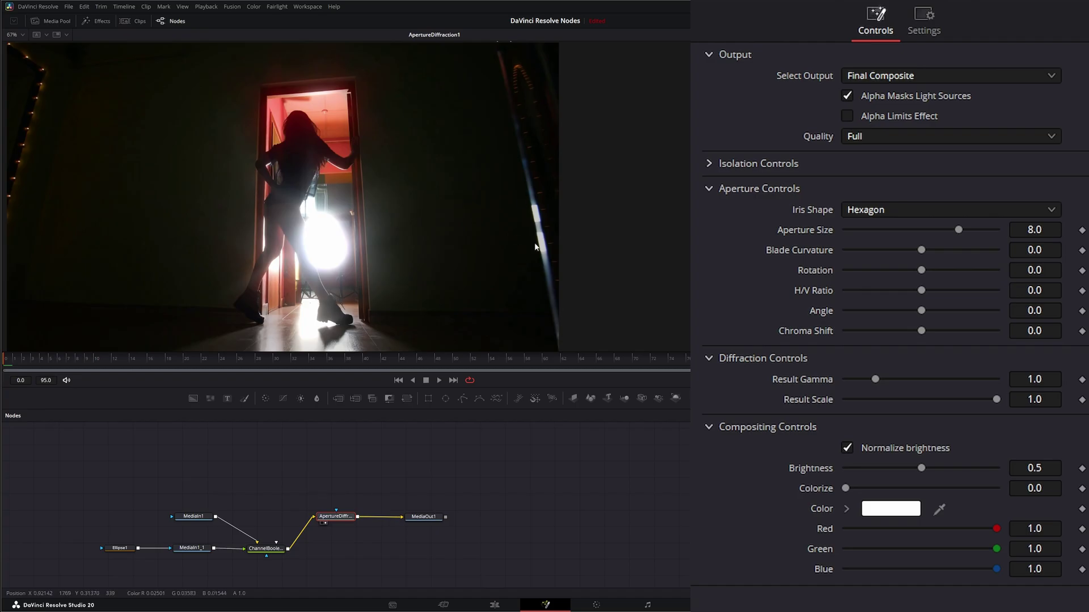
left_click(848, 116)
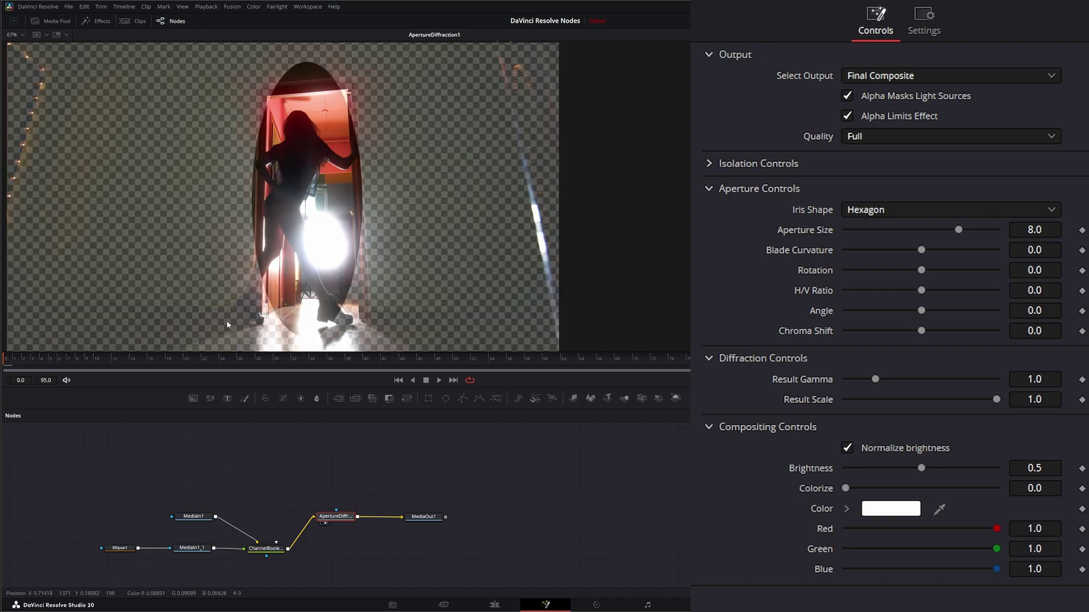
left_click(847, 117)
left_click(846, 115)
left_click(846, 115)
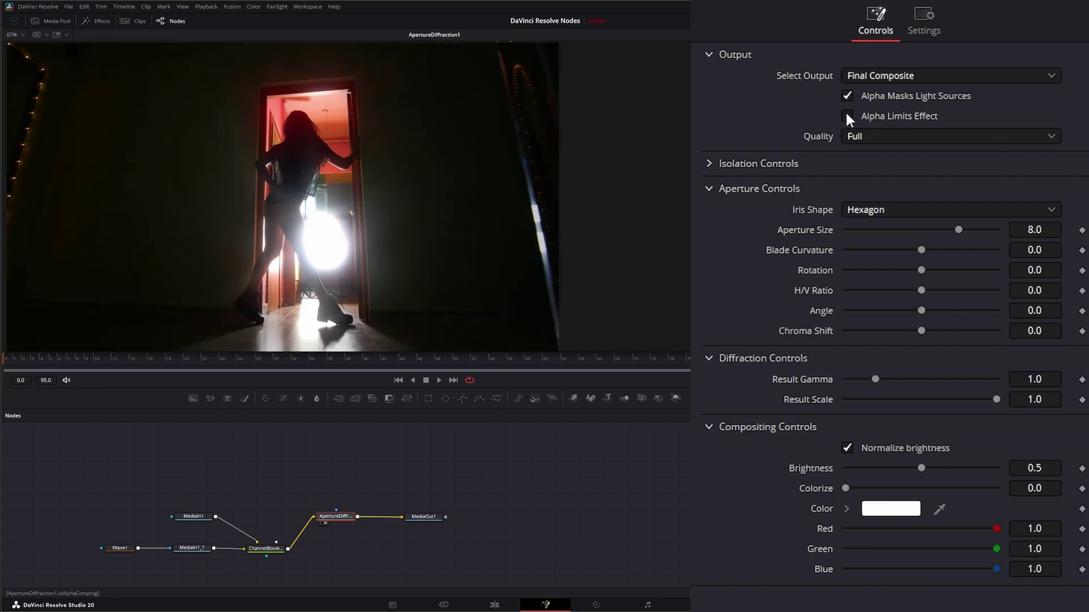
left_click(846, 115)
left_click(846, 114)
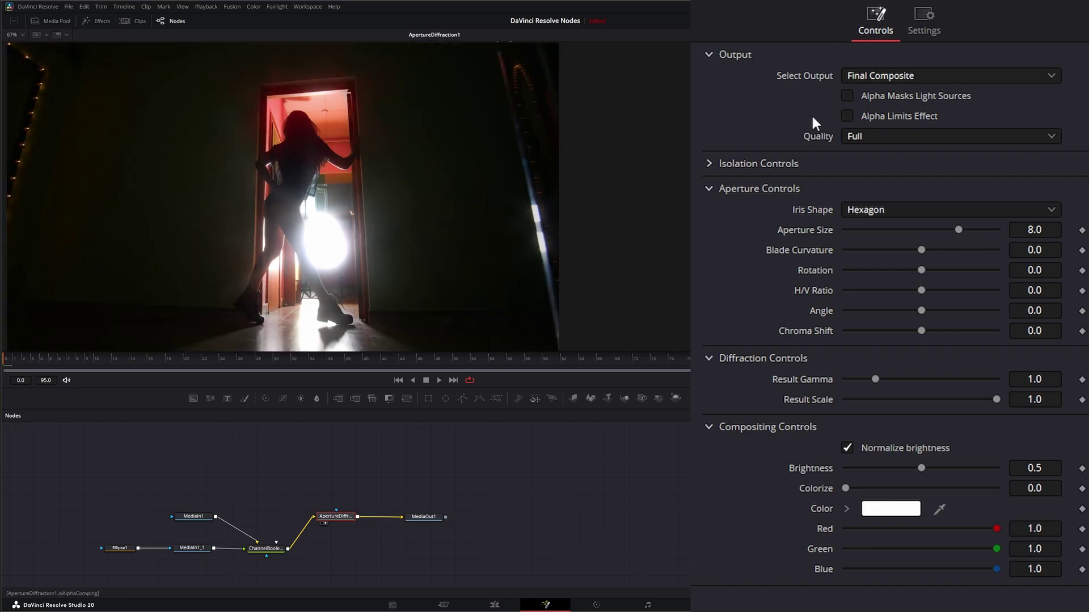
Reshape Ellipse1 to width 0.40, height 0.61, centred at 0.545/0.438 over the dancer.
left_click(120, 552)
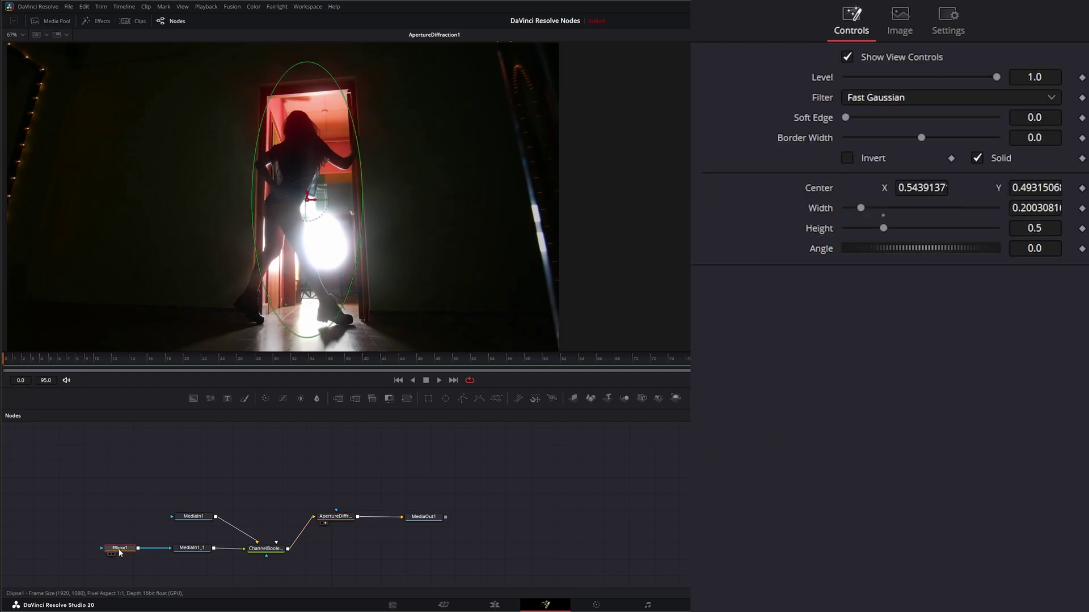
mouse_move(306, 215)
left_mouse_down()
mouse_move(60, 210)
mouse_move(85, 139)
mouse_move(357, 132)
mouse_move(553, 216)
mouse_move(212, 236)
mouse_move(332, 149)
mouse_move(489, 155)
mouse_move(213, 186)
mouse_move(319, 227)
mouse_move(74, 224)
mouse_move(88, 149)
mouse_move(256, 209)
mouse_move(357, 265)
mouse_move(290, 264)
mouse_move(284, 242)
mouse_move(397, 251)
mouse_move(341, 214)
mouse_move(315, 233)
mouse_move(313, 217)
left_mouse_up()
left_click_drag(368, 215, 384, 214)
left_click_drag(318, 78, 312, 45)
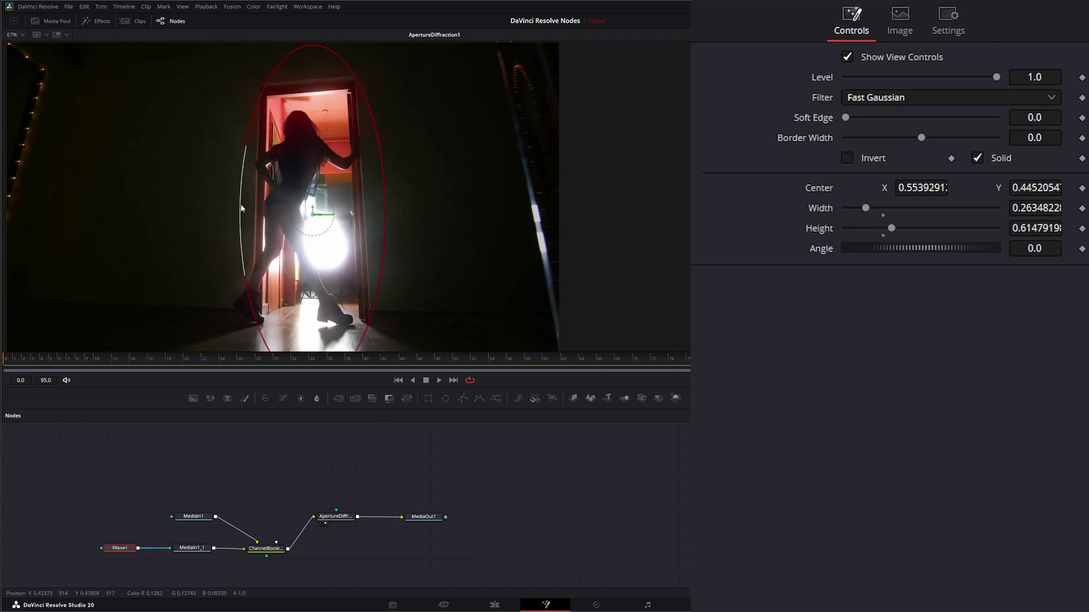
left_click_drag(241, 208, 204, 209)
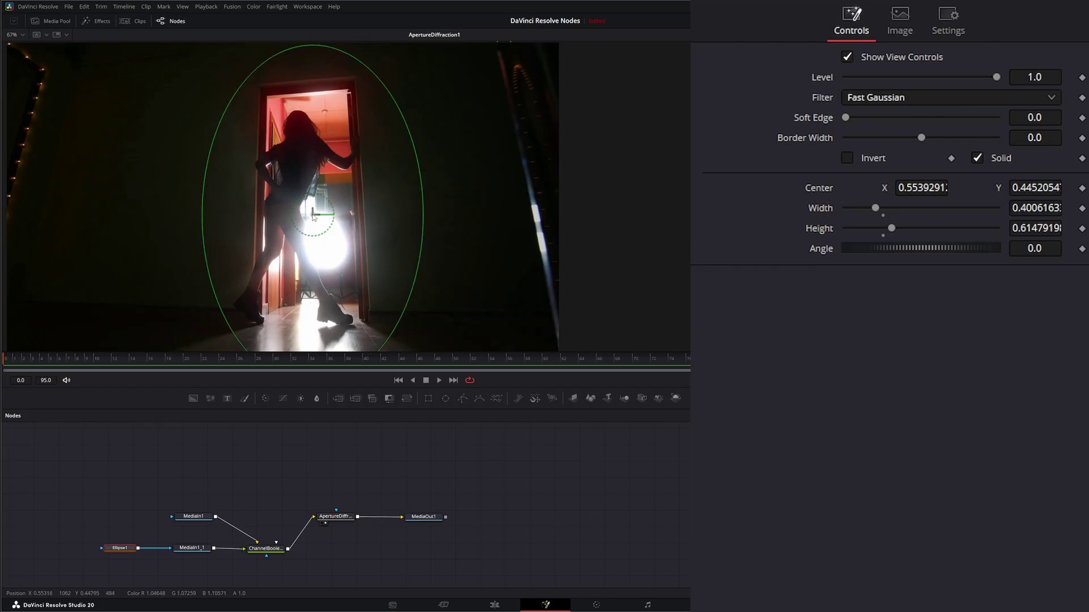
left_click_drag(313, 218, 308, 219)
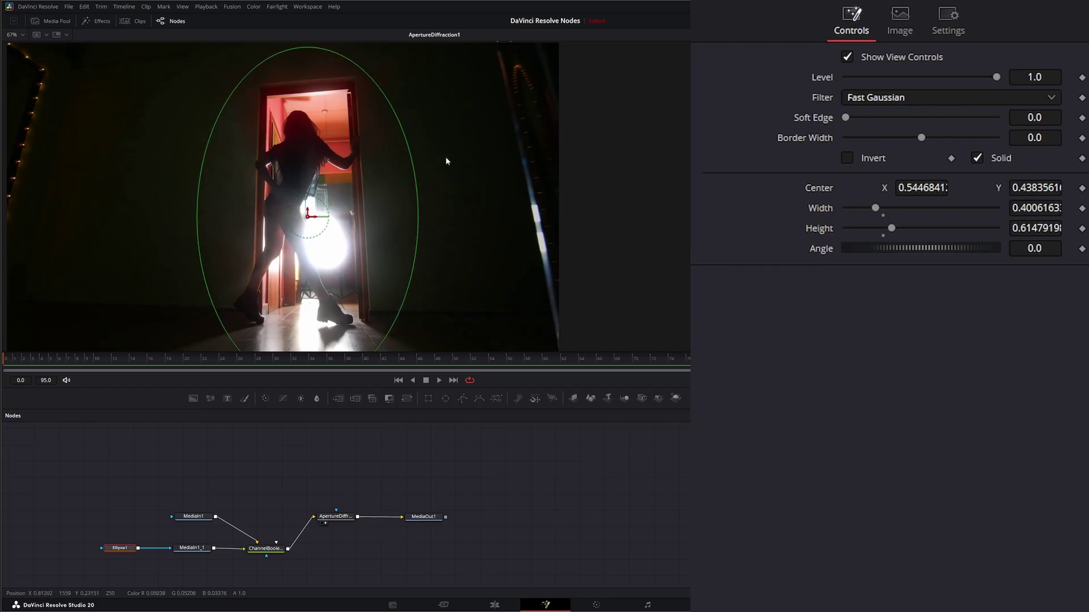
Select ApertureDiffraction1 and collapse its Aperture, Diffraction and Compositing Controls sections.
left_click(336, 520)
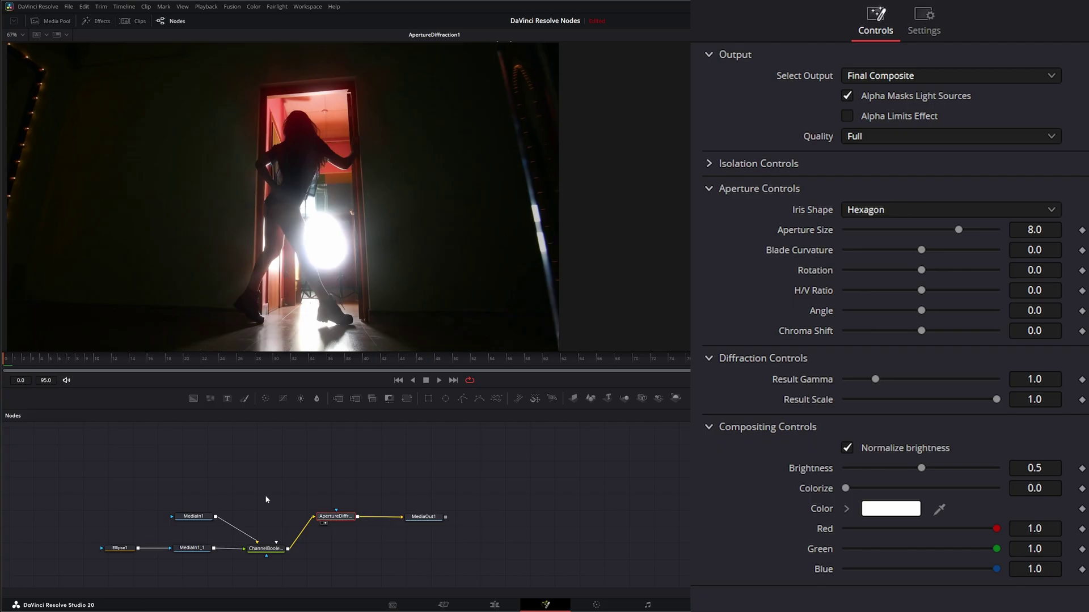
left_click_drag(476, 485, 448, 478)
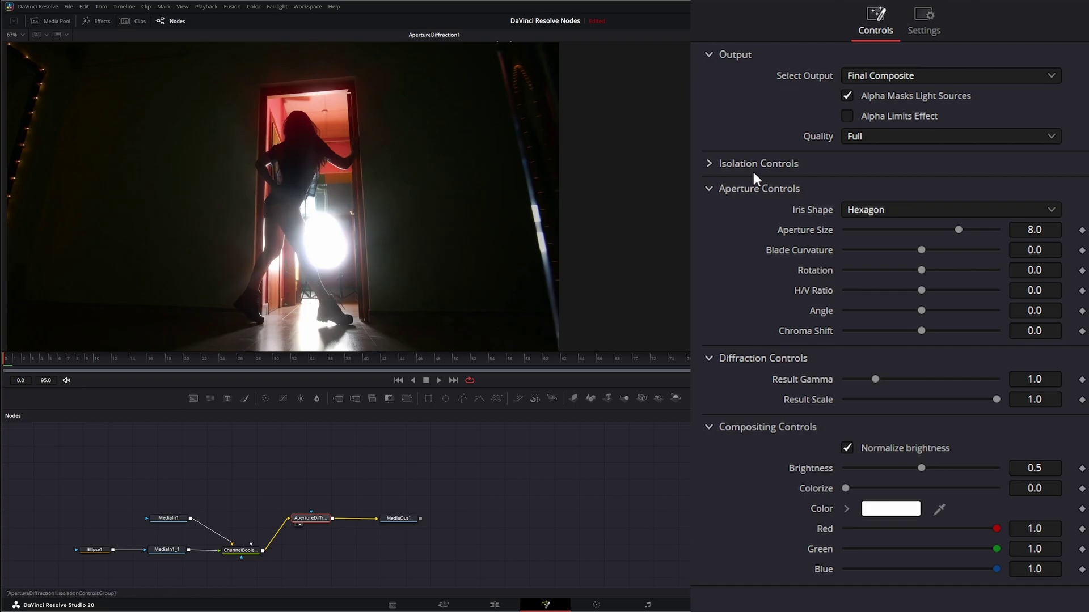
left_click(709, 189)
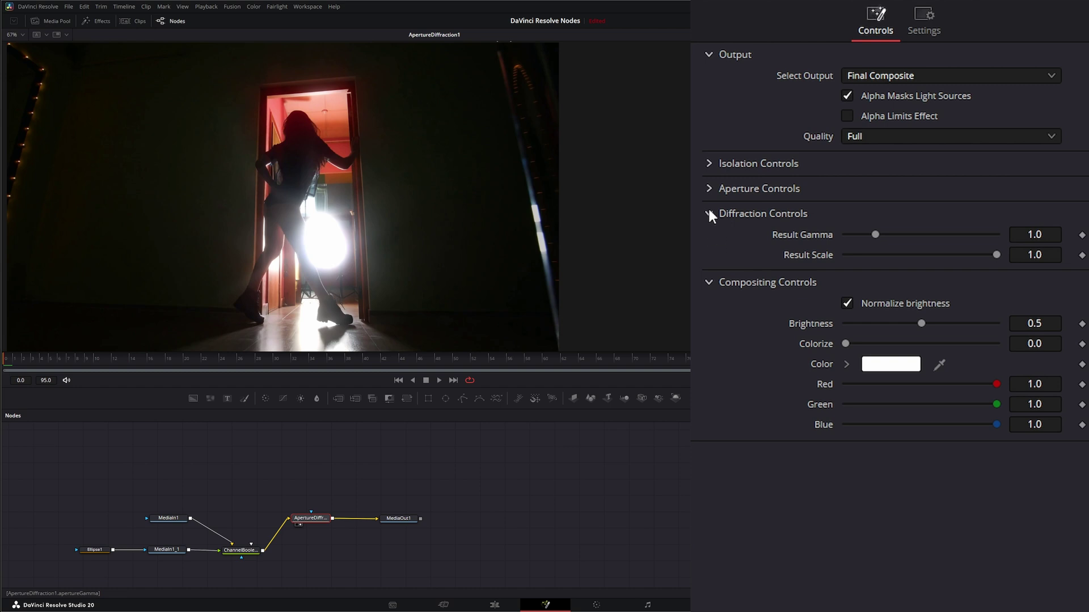
left_click(709, 213)
left_click(708, 238)
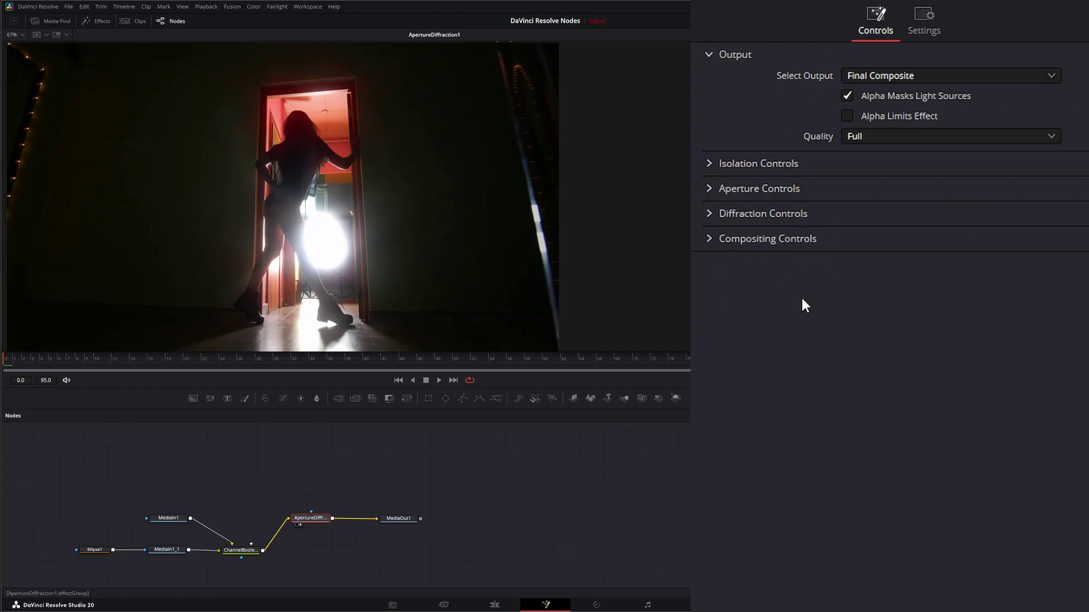
Output Isolated Source and try Fast (Greyscale) isolation before returning to Slow (Color).
left_click(870, 75)
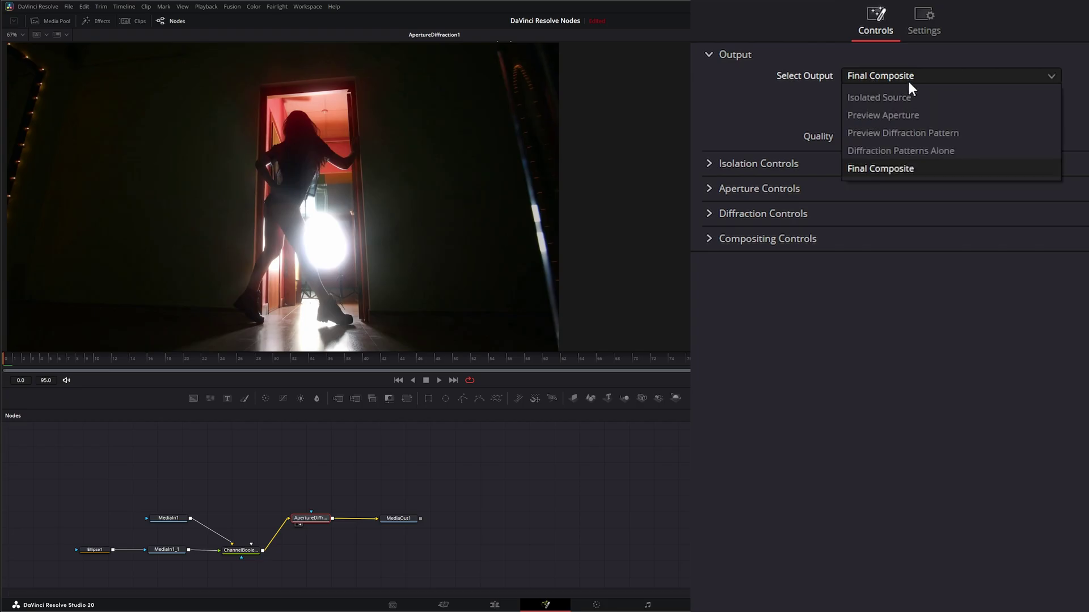
left_click(870, 98)
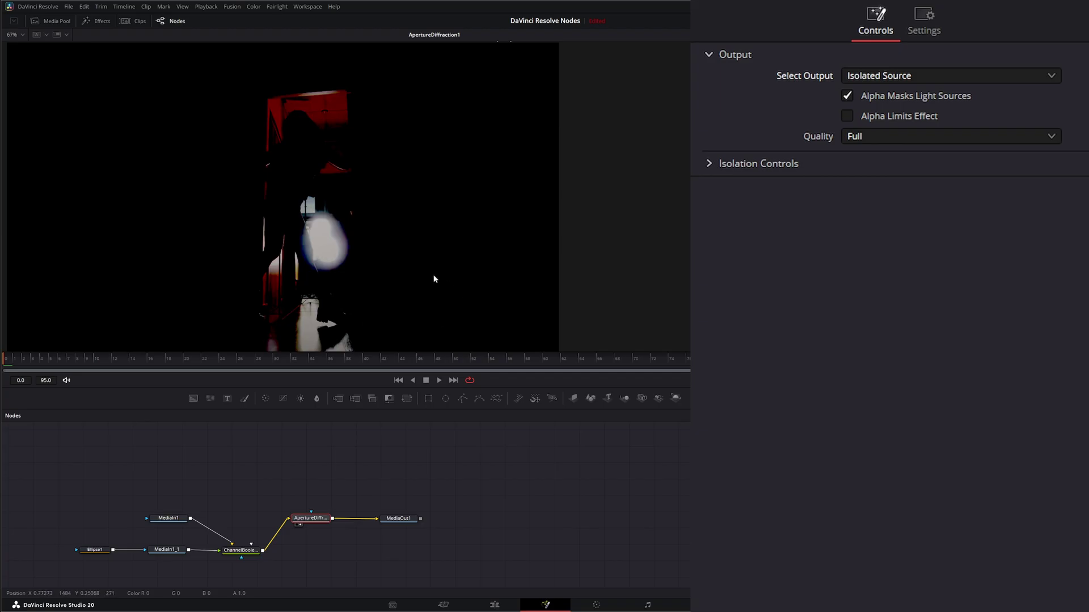
left_click(712, 166)
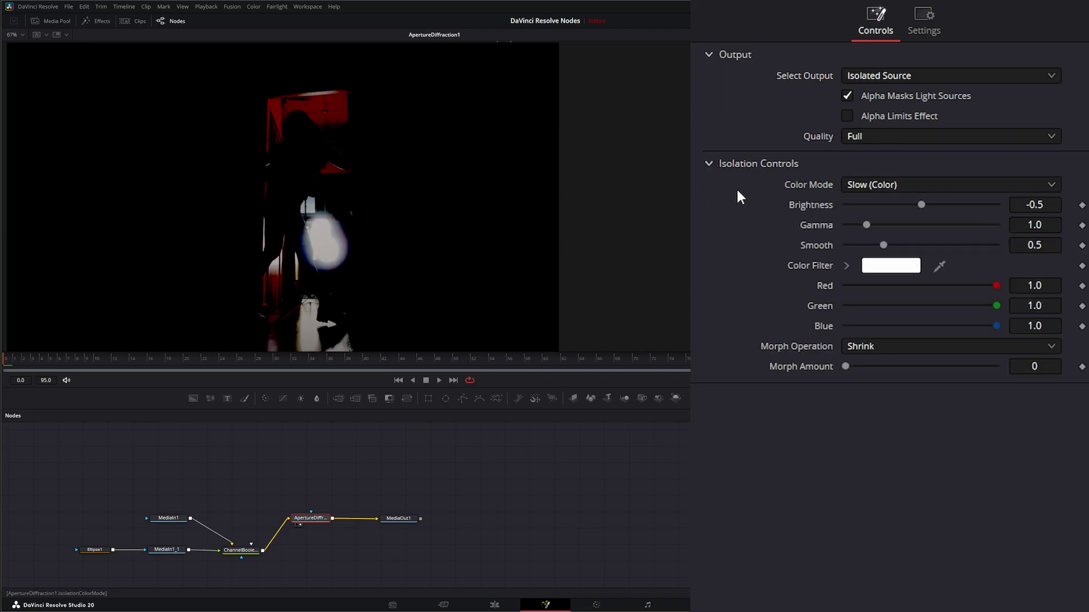
left_click(904, 186)
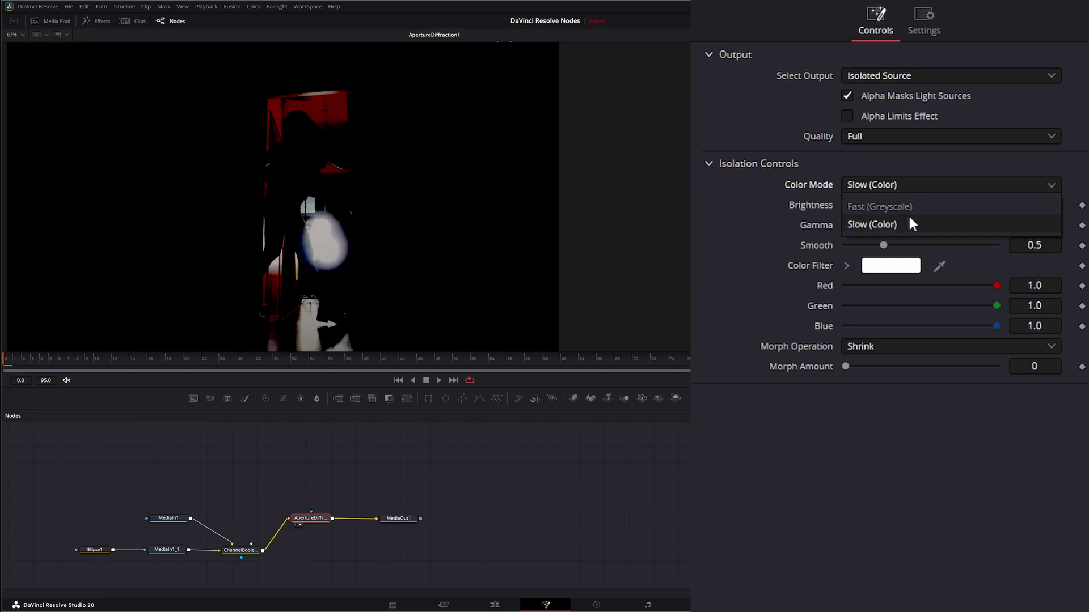
left_click(910, 206)
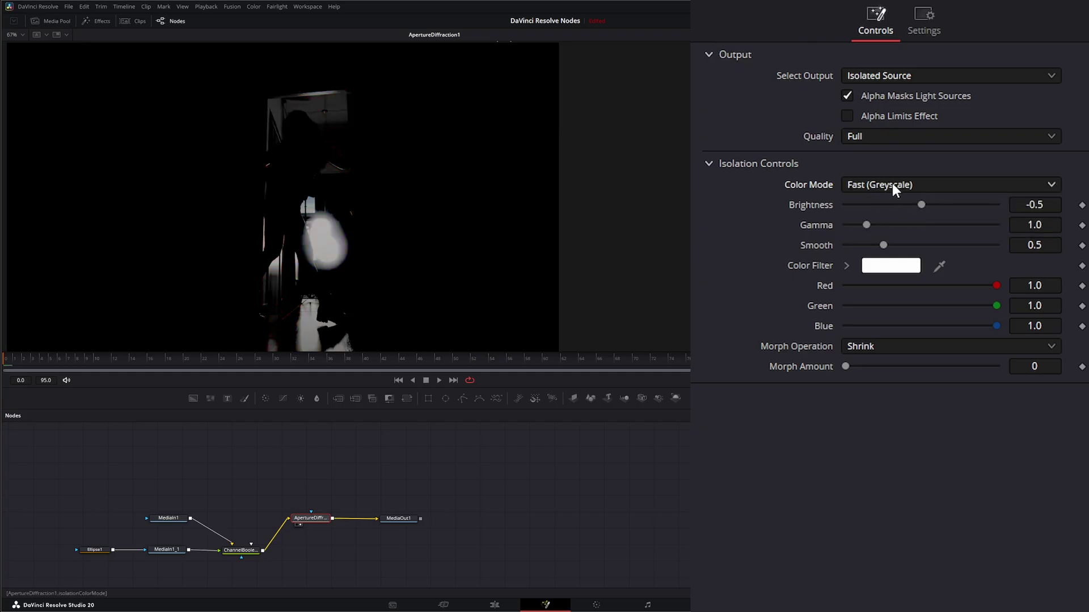
left_click(892, 183)
left_click(900, 223)
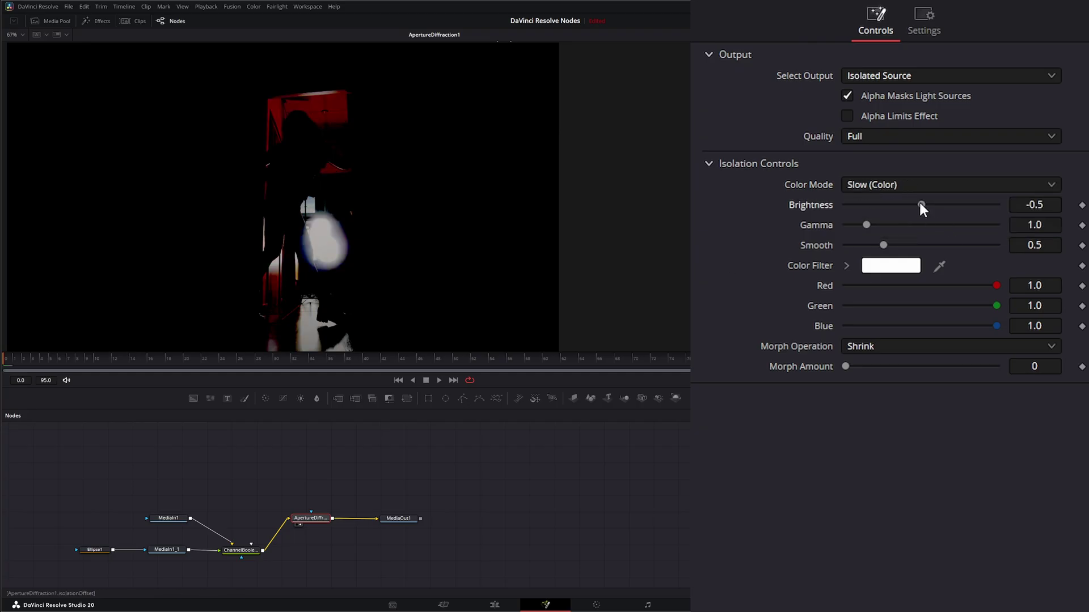
Lower isolation brightness, sample the doorway light's colour filter, and try Shrink morph amounts.
left_click_drag(918, 206, 898, 246)
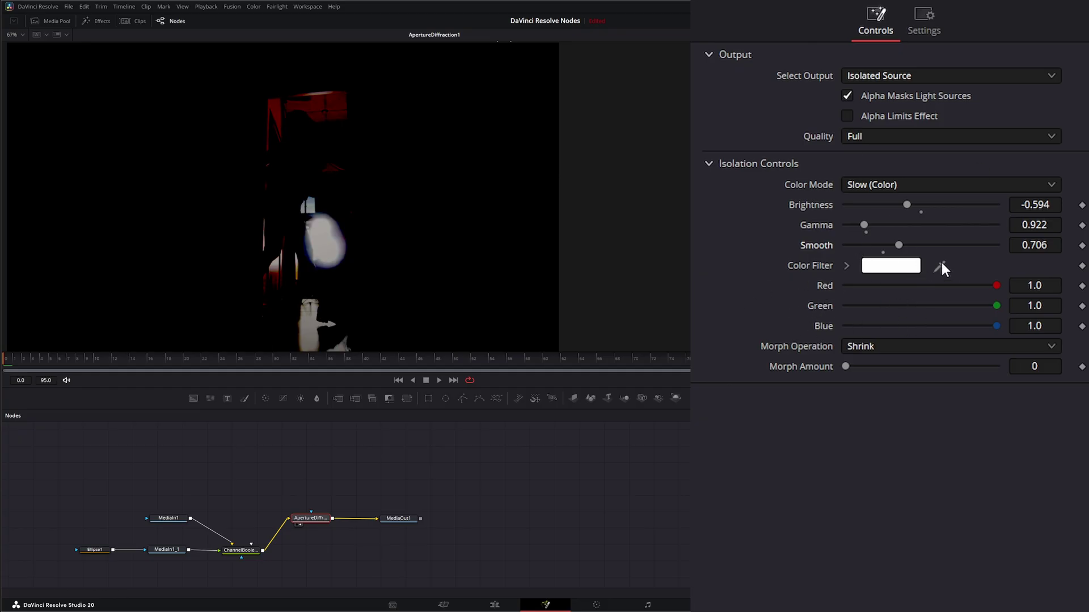
left_click_drag(941, 266, 325, 246)
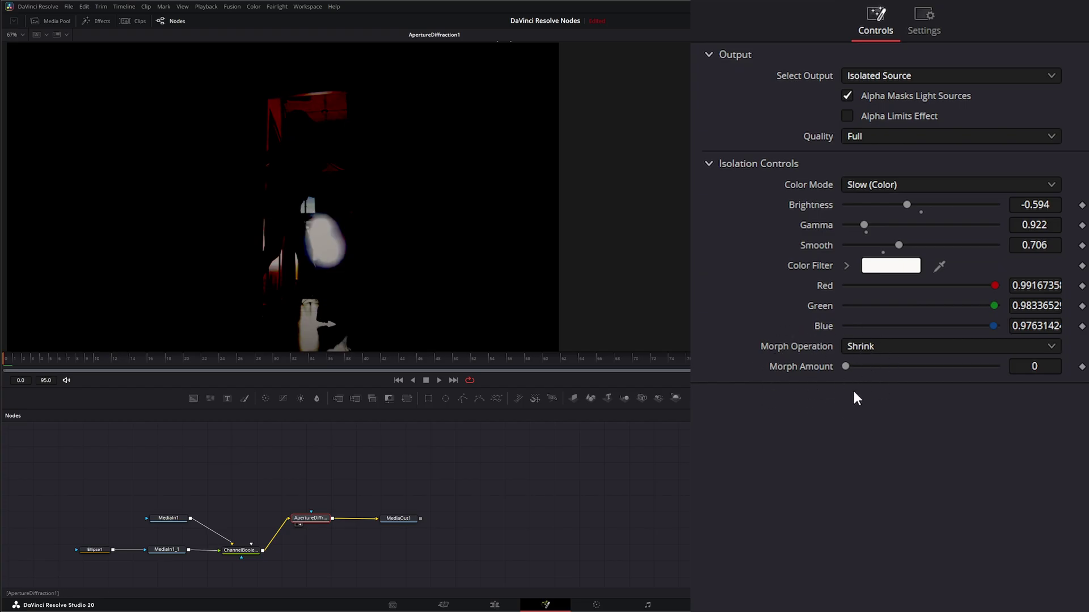
left_click(860, 345)
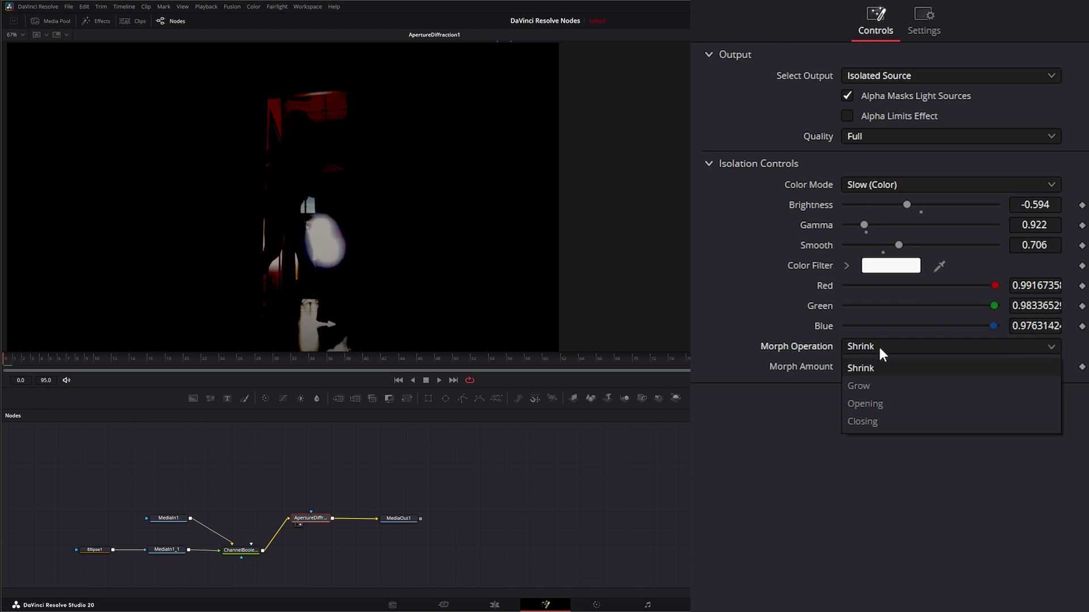
left_click(868, 365)
left_click_drag(861, 368, 904, 368)
Test Grow, Opening and Closing morphs, then return to Shrink with Morph Amount 0.
left_click(881, 346)
left_click(870, 384)
left_click(861, 345)
left_click(919, 404)
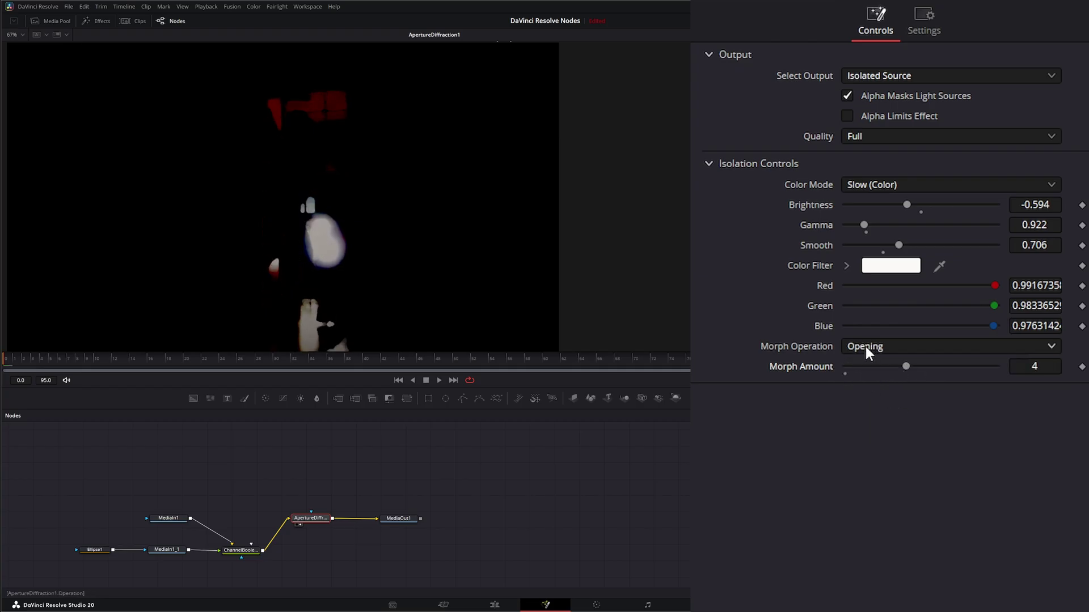
left_click(866, 349)
left_click(893, 421)
mouse_move(908, 367)
left_mouse_down()
mouse_move(890, 367)
mouse_move(917, 366)
left_mouse_up()
left_click(867, 346)
left_click(879, 369)
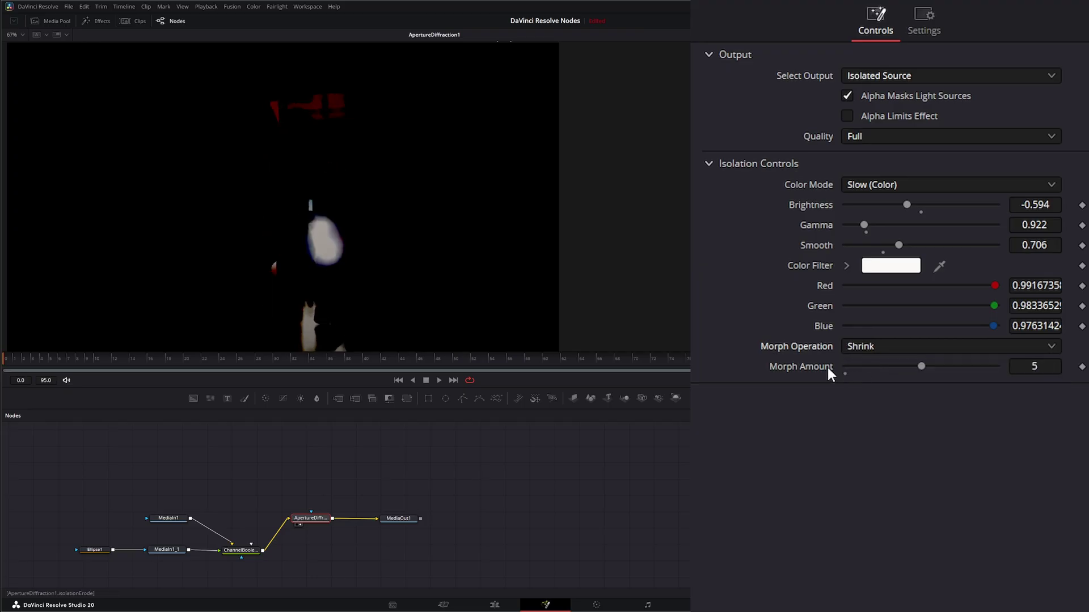
double_click(814, 367)
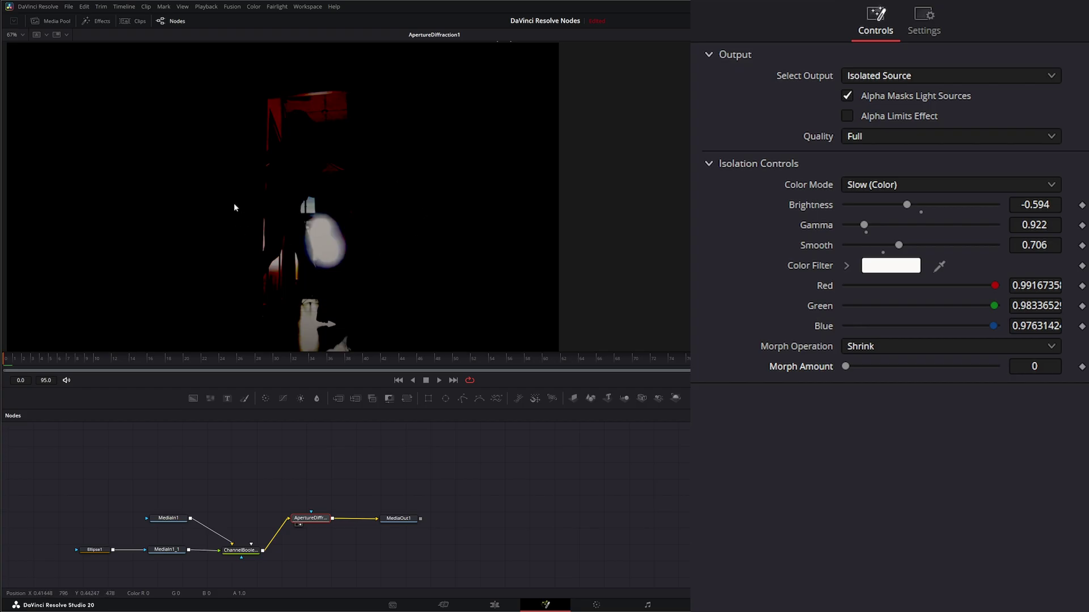
Preview the aperture shape, trying a Triangle iris and enlarging it.
left_click(863, 76)
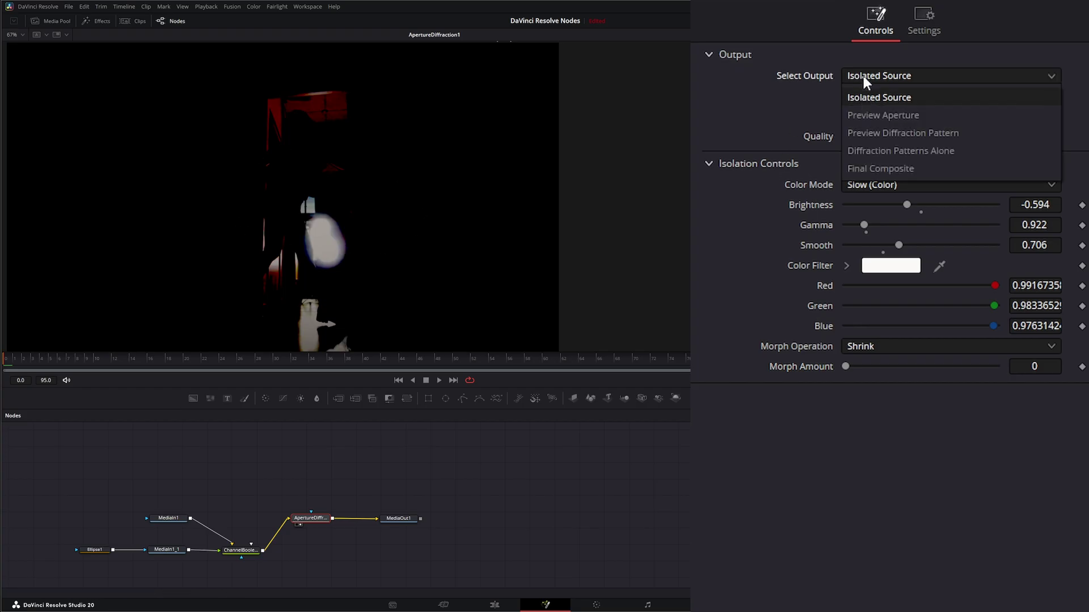
left_click(905, 117)
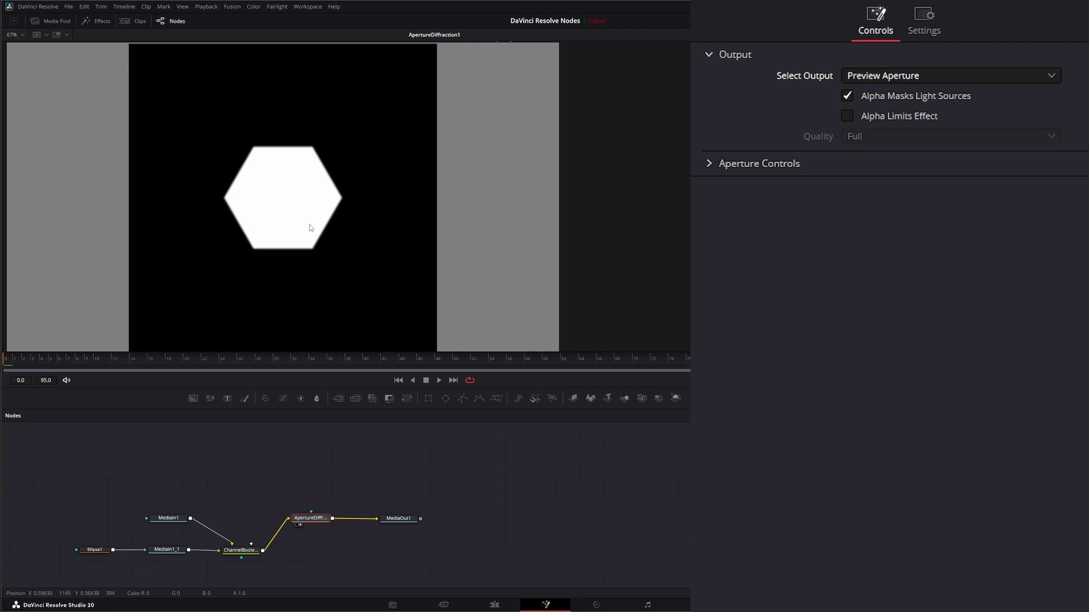
left_click(709, 164)
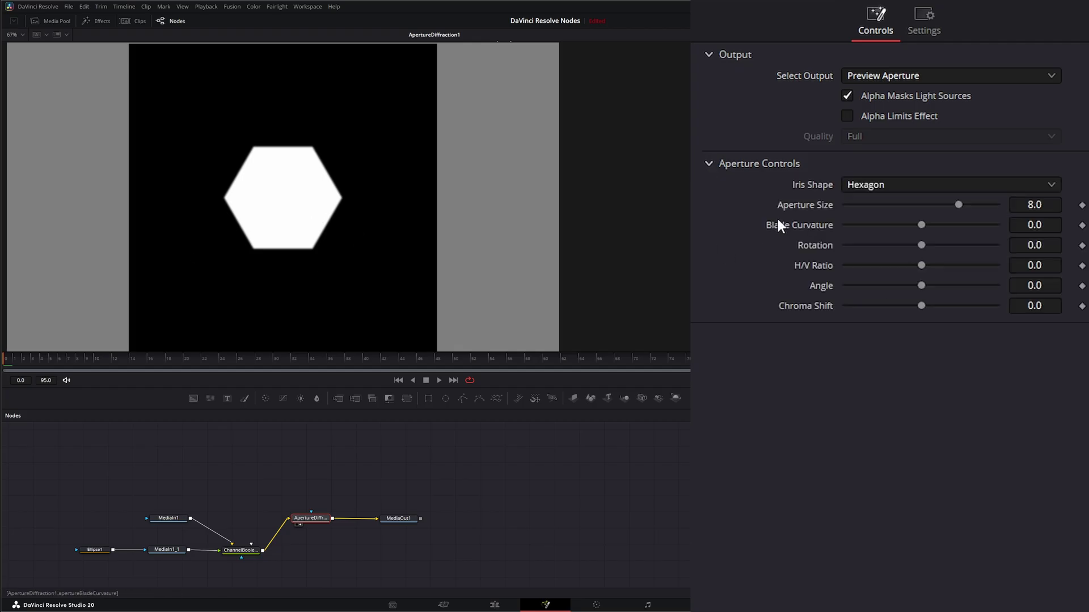
left_click(890, 184)
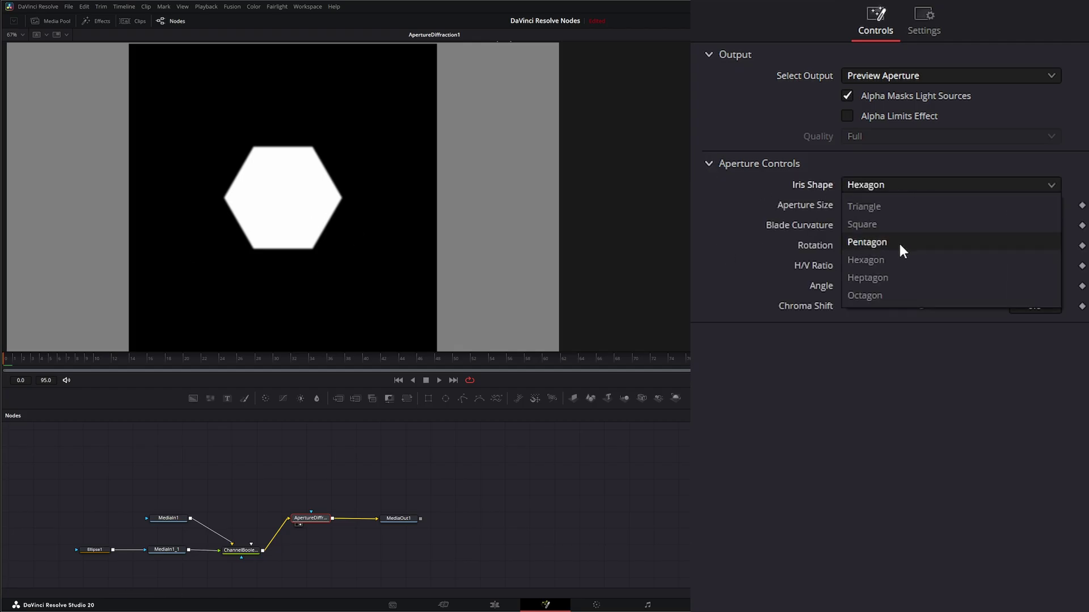
left_click(886, 212)
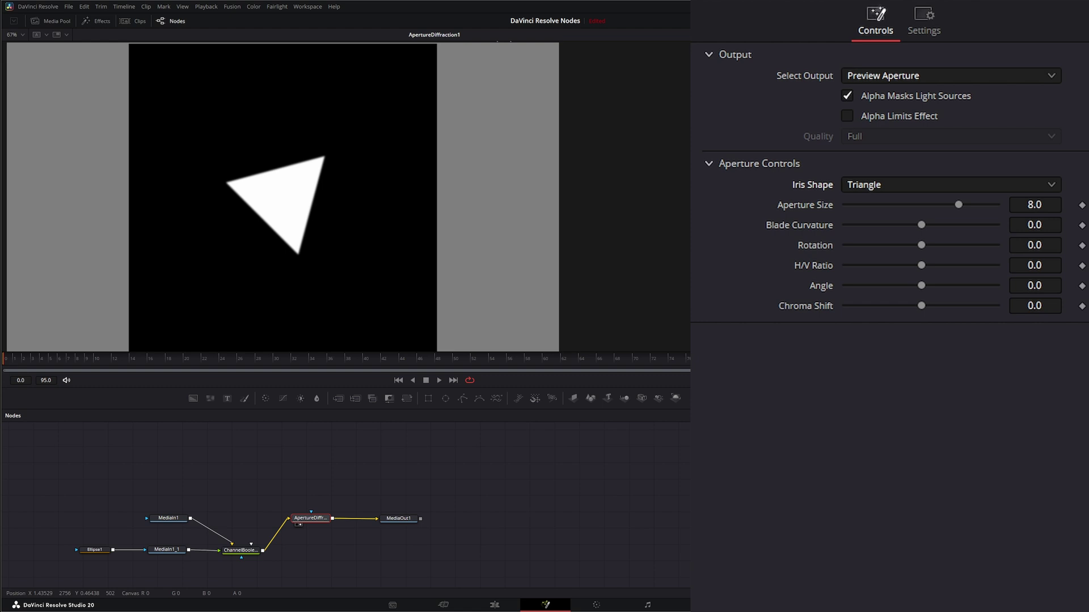
left_click_drag(959, 206, 914, 225)
Switch the iris to Hexagon, rotate it 15, and reset H/V Ratio, Chroma Shift and Angle.
left_click(893, 187)
left_click(889, 260)
left_click_drag(922, 250, 914, 306)
double_click(815, 269)
double_click(817, 303)
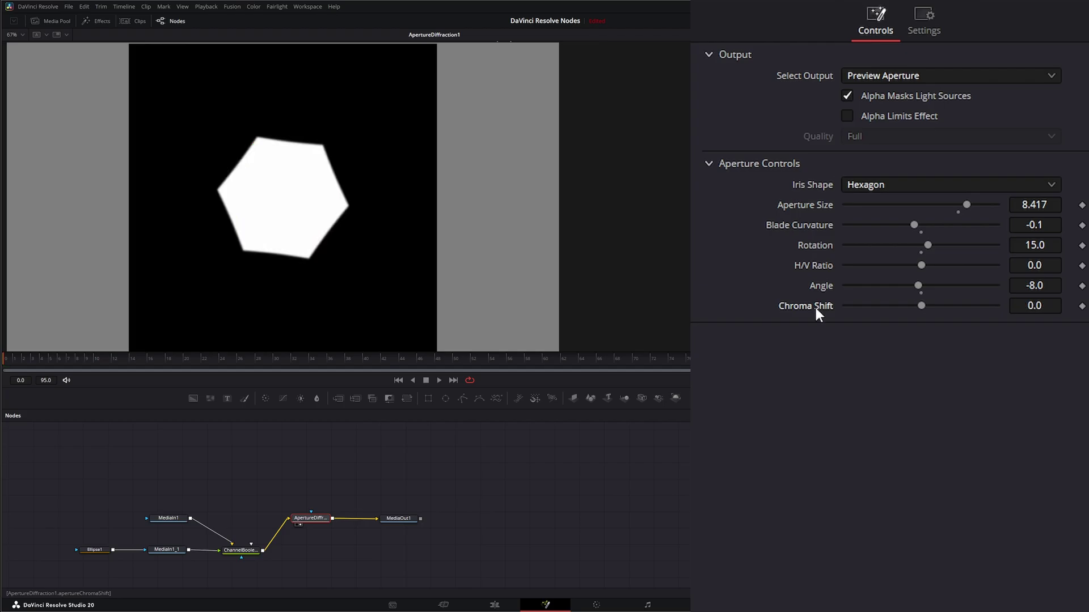
double_click(820, 282)
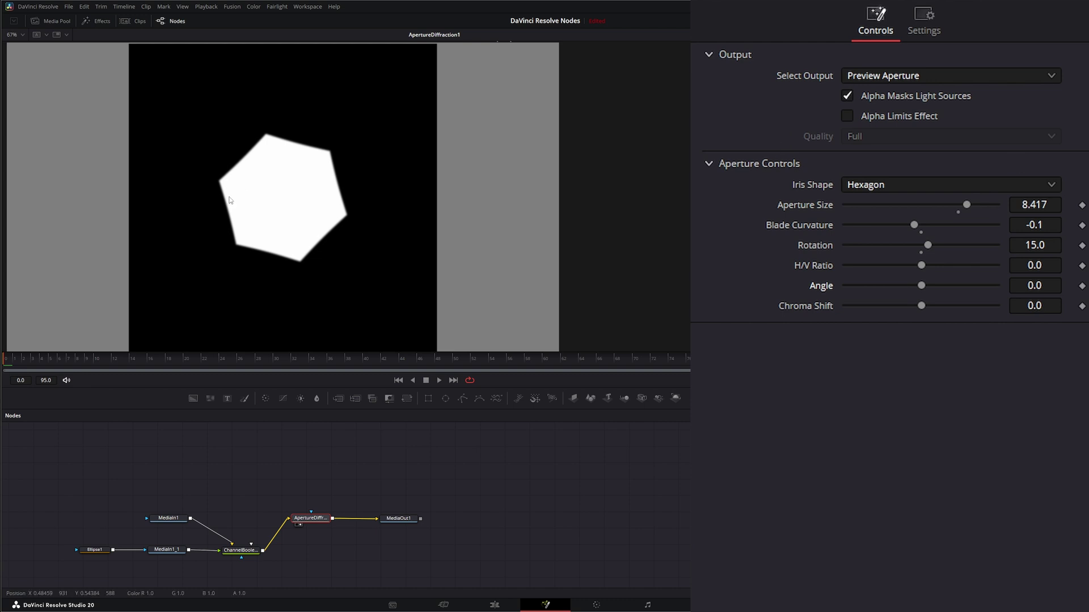
Preview the Diffraction Pattern with Result Gamma 0.981, Result Scale 0.9519, Aperture Size 7.775.
left_click(869, 75)
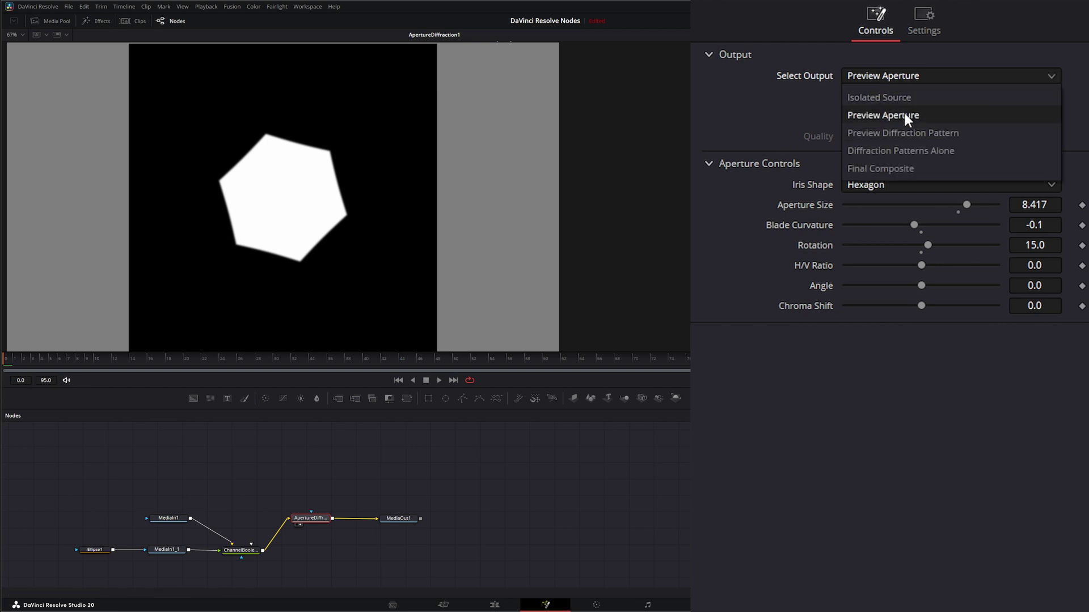
left_click(913, 132)
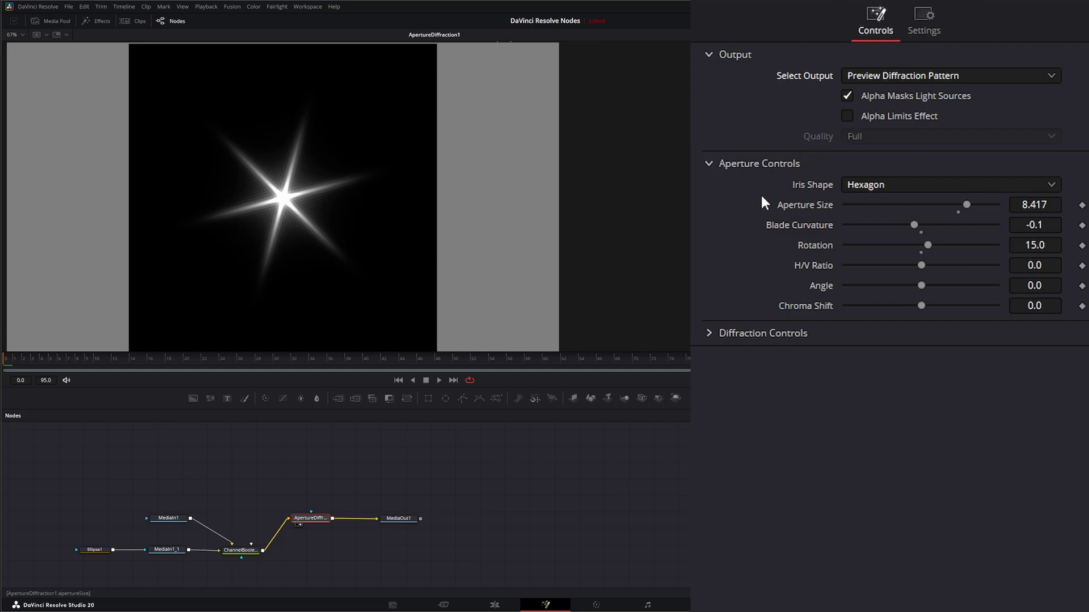
left_click(710, 333)
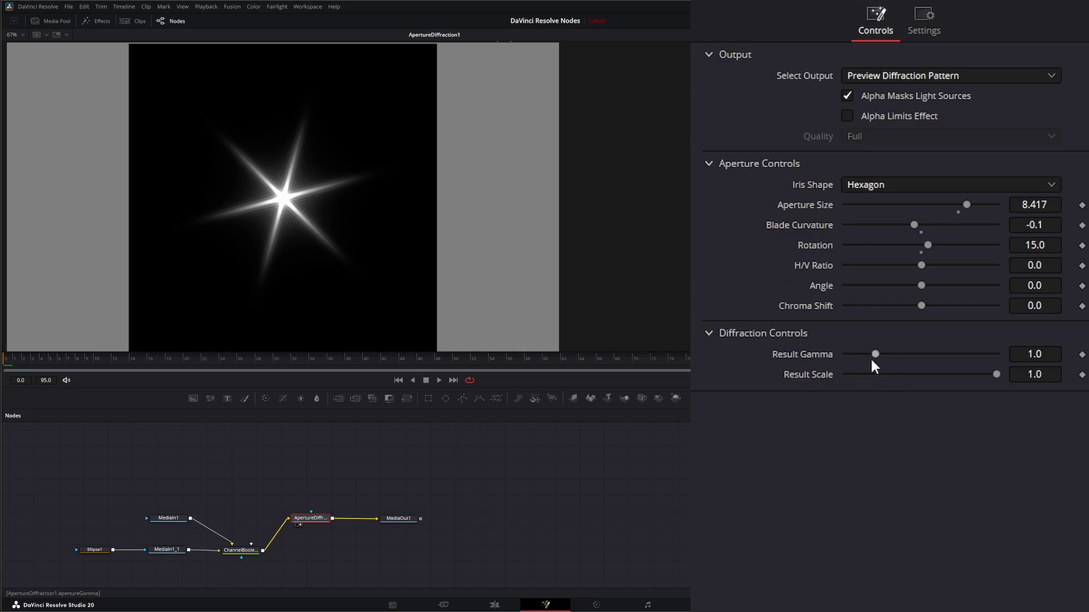
mouse_move(874, 353)
left_mouse_down()
mouse_move(911, 351)
mouse_move(859, 352)
mouse_move(896, 352)
mouse_move(876, 353)
left_mouse_up()
mouse_move(997, 376)
left_mouse_down()
mouse_move(956, 374)
mouse_move(988, 375)
left_mouse_up()
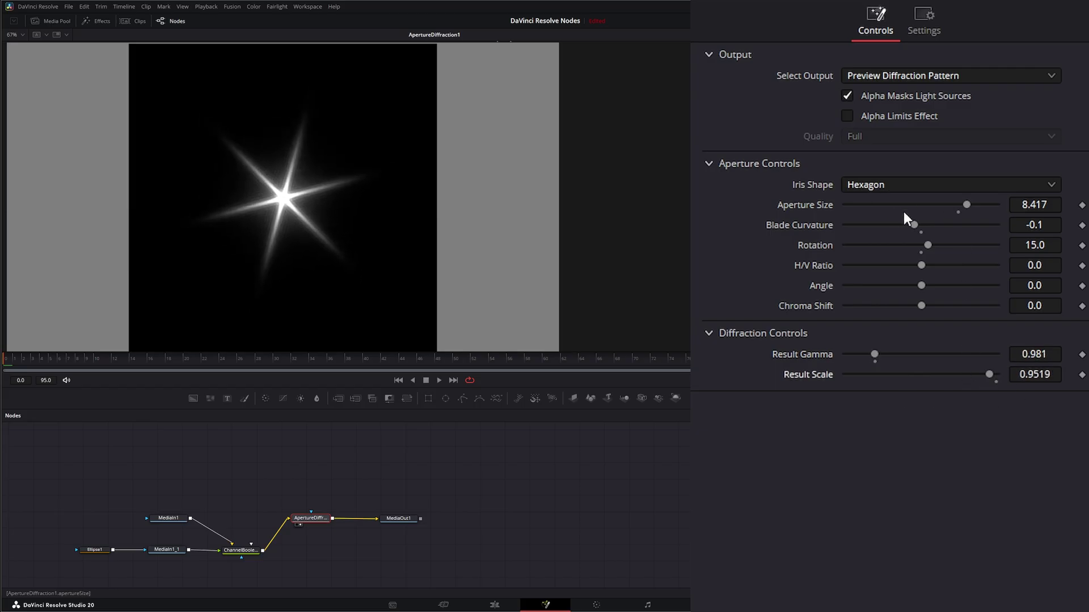
mouse_move(966, 204)
left_mouse_down()
mouse_move(923, 206)
mouse_move(976, 204)
mouse_move(937, 205)
mouse_move(954, 204)
left_mouse_up()
Output Diffraction Patterns Alone with isolation Brightness -0.695, Gamma 1.32 and Morph Amount 2.
left_click(873, 77)
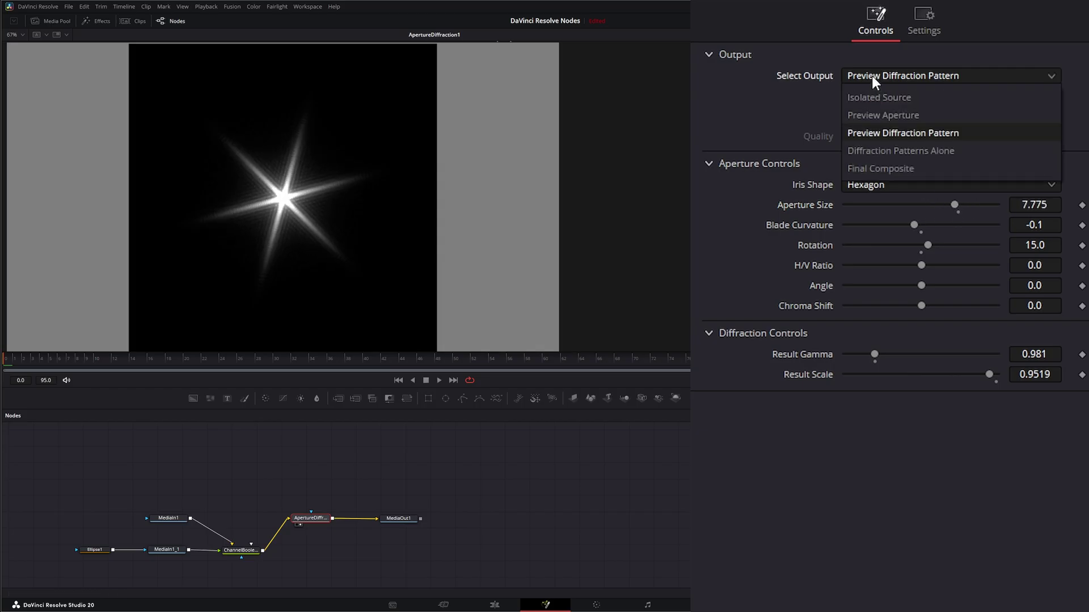
left_click(889, 151)
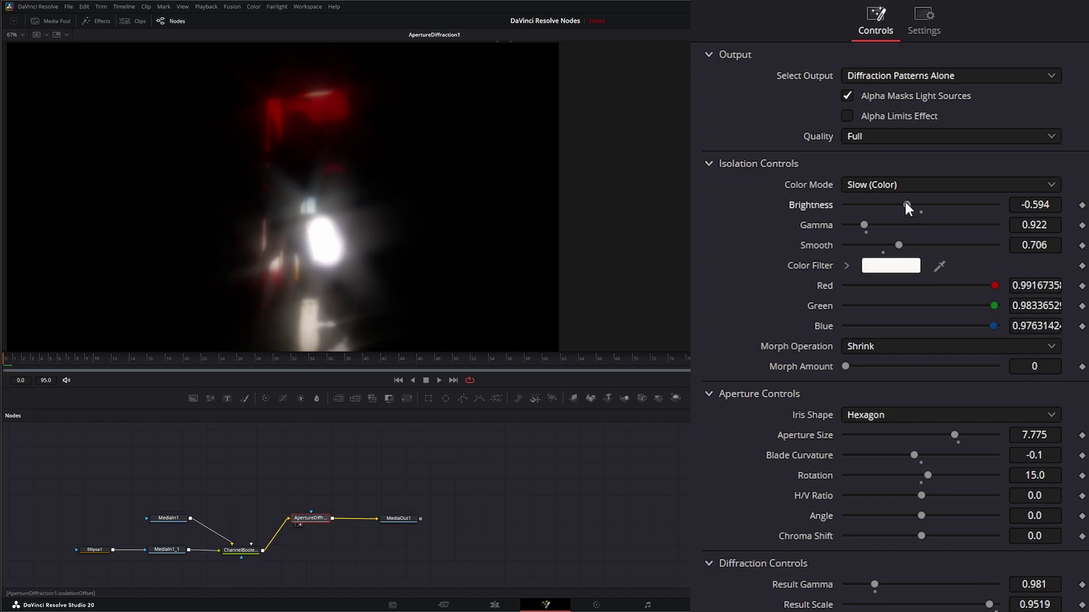
left_click_drag(905, 202, 876, 223)
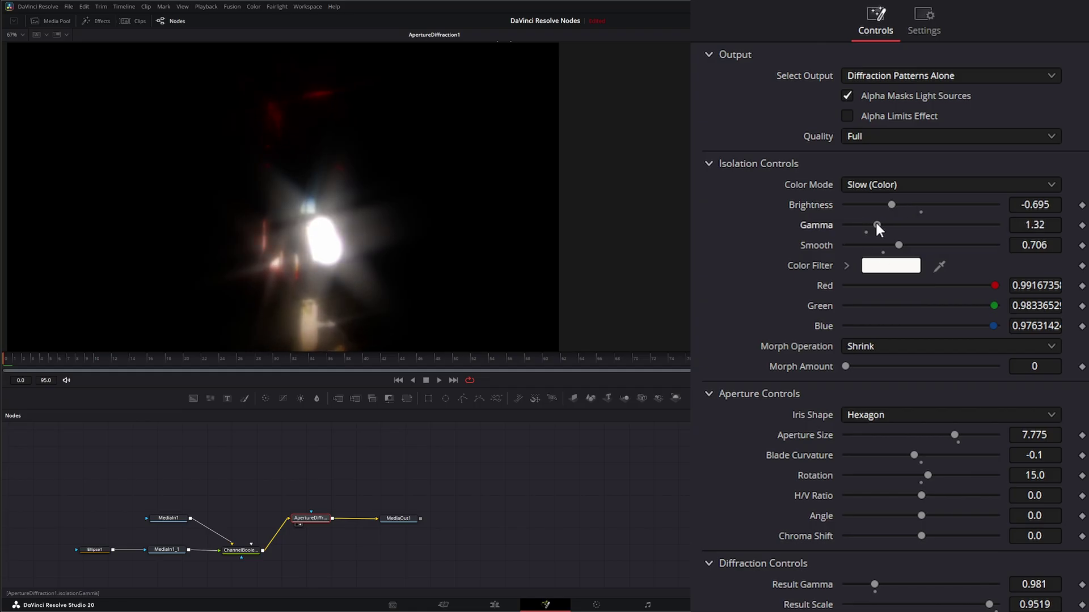
left_click_drag(845, 366, 874, 368)
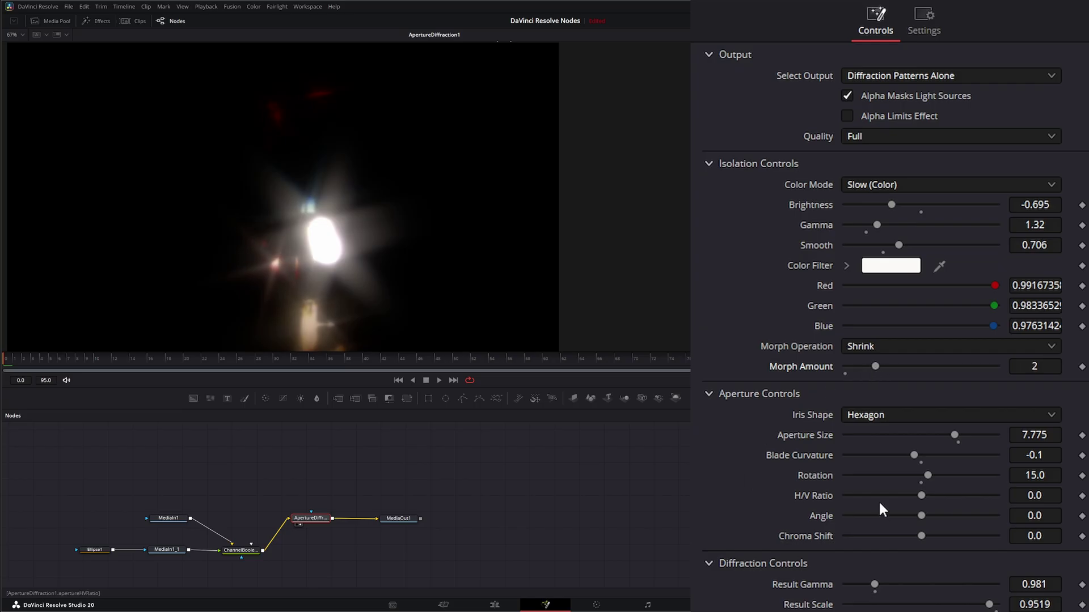
Set Aperture Size 8.674, Rotation -33, Result Scale 0.8717 and Result Gamma 1.035.
mouse_move(956, 434)
left_mouse_down()
mouse_move(977, 434)
mouse_move(932, 435)
mouse_move(972, 435)
left_mouse_up()
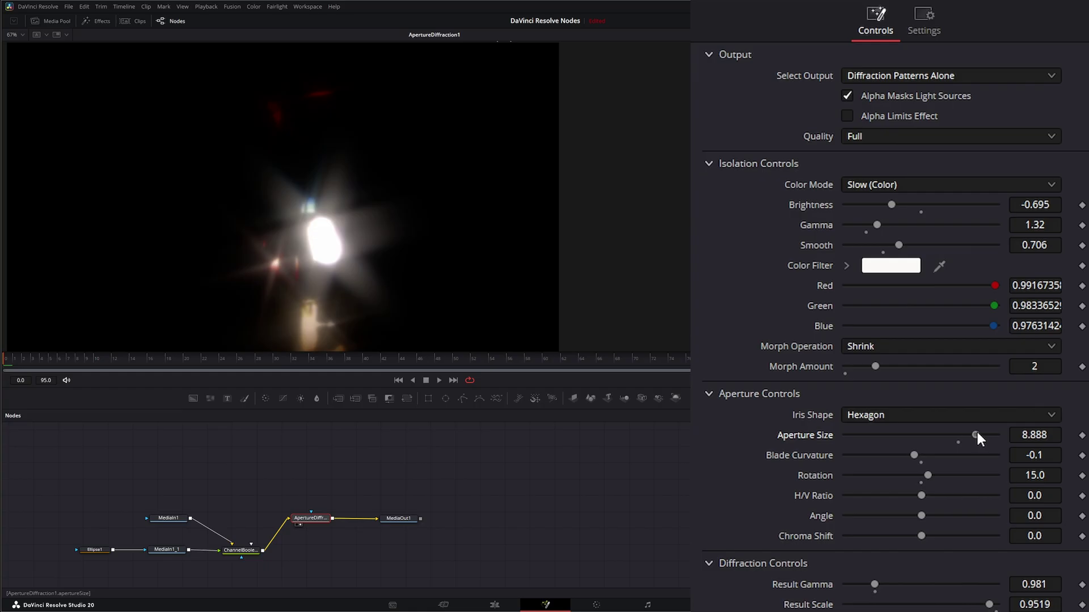
mouse_move(928, 475)
left_mouse_down()
mouse_move(894, 477)
mouse_move(972, 475)
mouse_move(880, 476)
mouse_move(931, 475)
mouse_move(893, 478)
mouse_move(906, 475)
left_mouse_up()
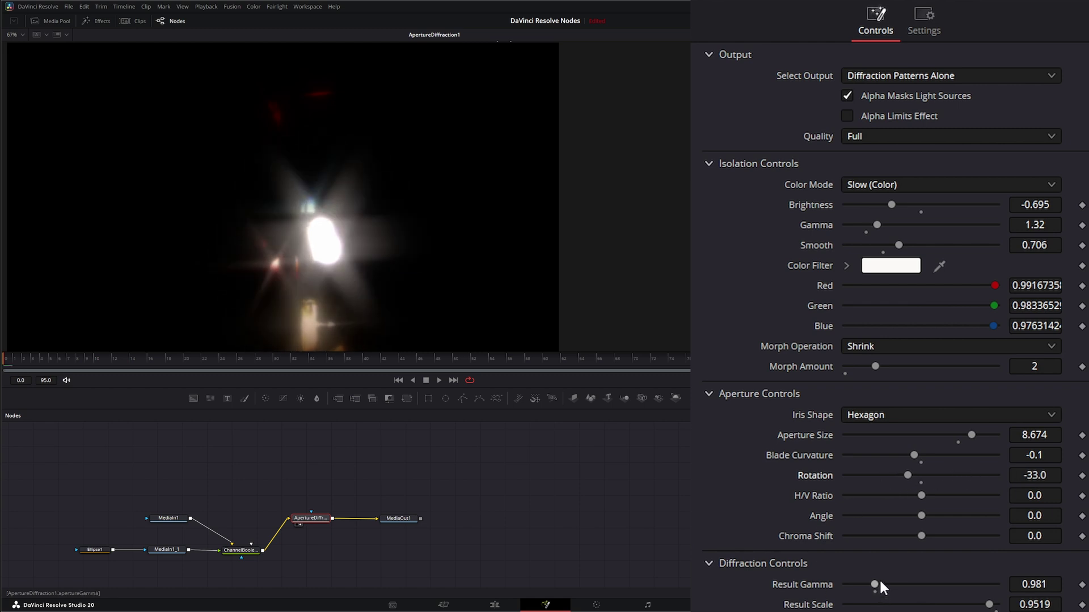
left_click_drag(989, 604, 976, 604)
left_click_drag(872, 584, 877, 584)
Output the Final Composite and fold the Inspector down to Compositing Controls.
left_click(856, 76)
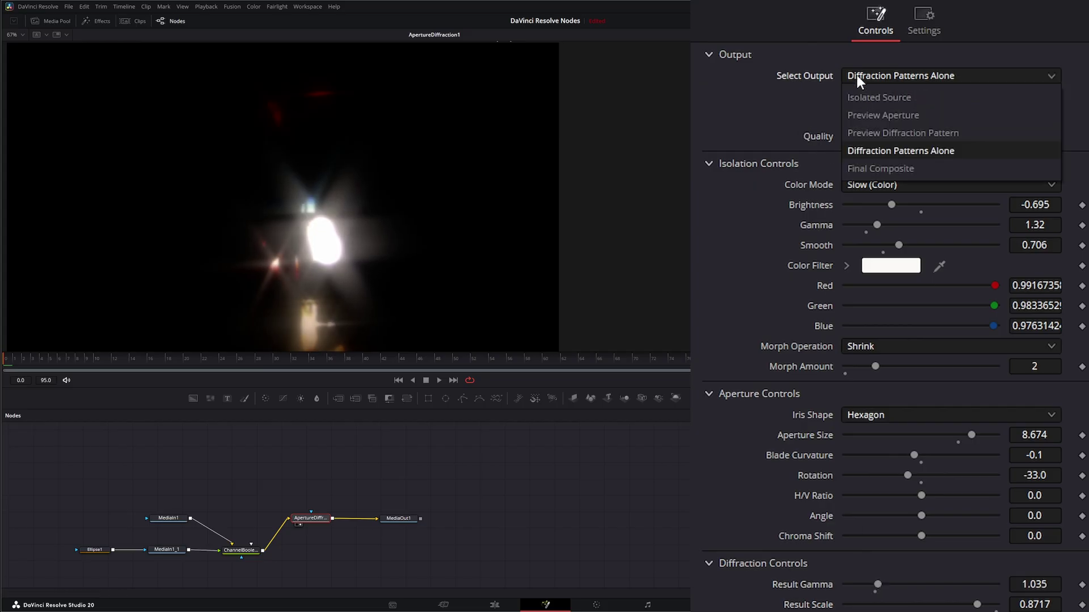
left_click(880, 169)
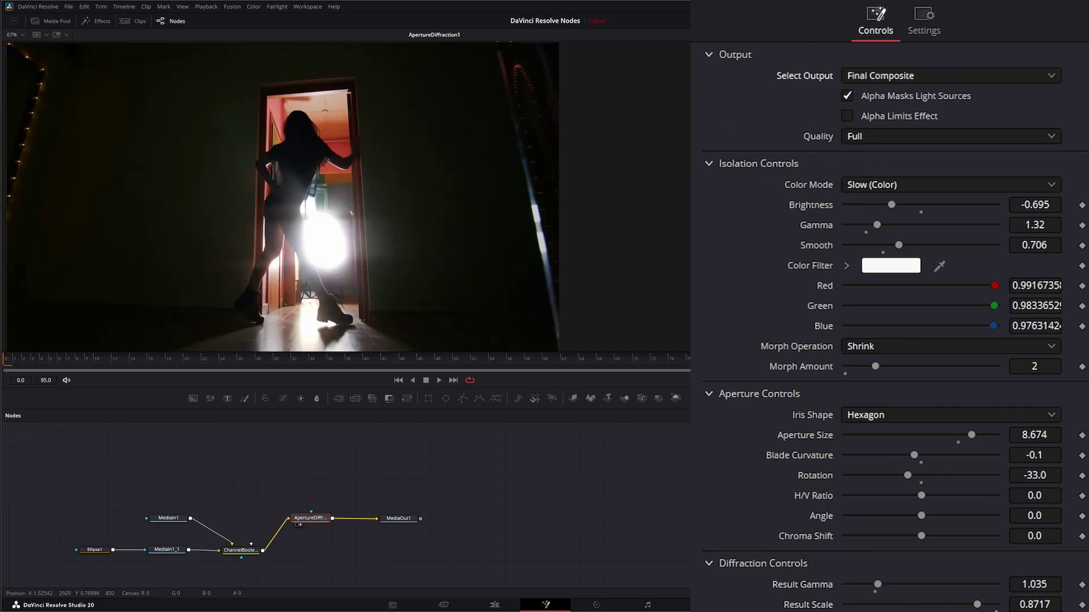
left_click(708, 163)
left_click(710, 188)
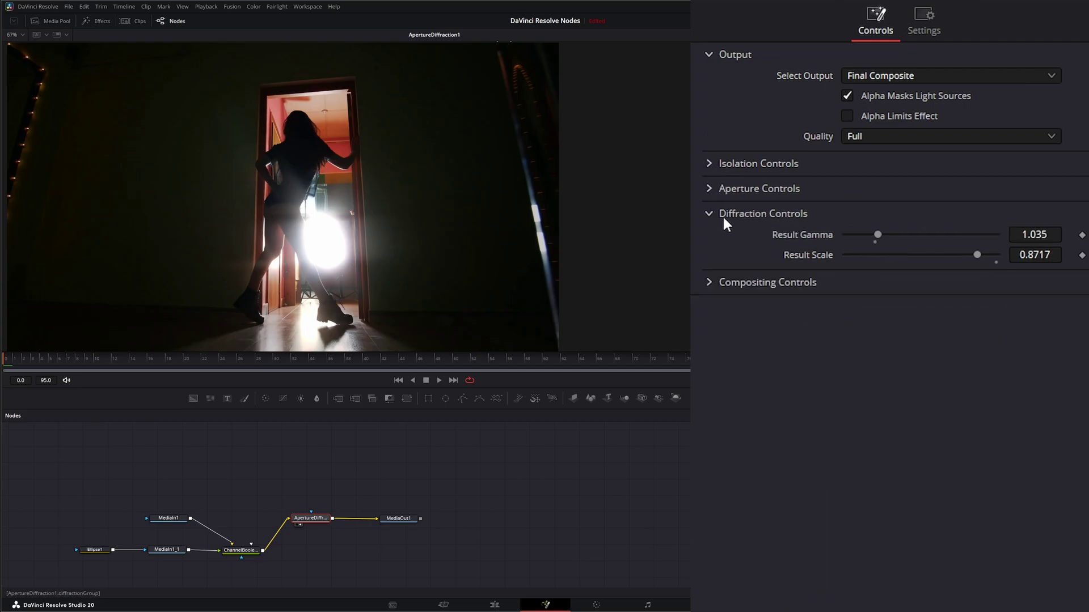
left_click(710, 214)
left_click(708, 239)
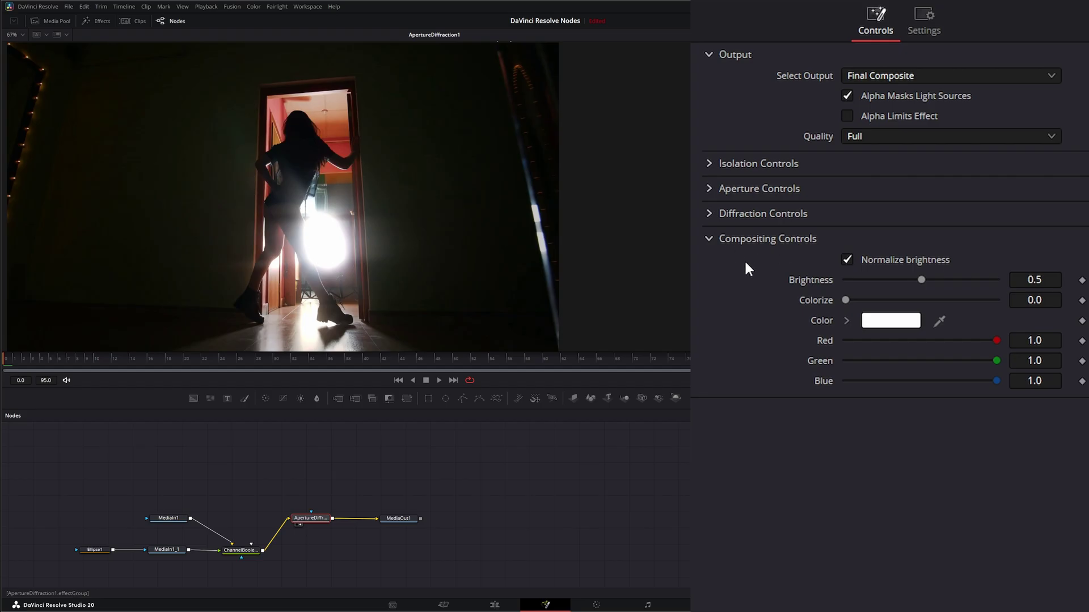
Set compositing Brightness to 0.476 and Colorize to 0.128, keeping brightness normalization on.
left_click(847, 260)
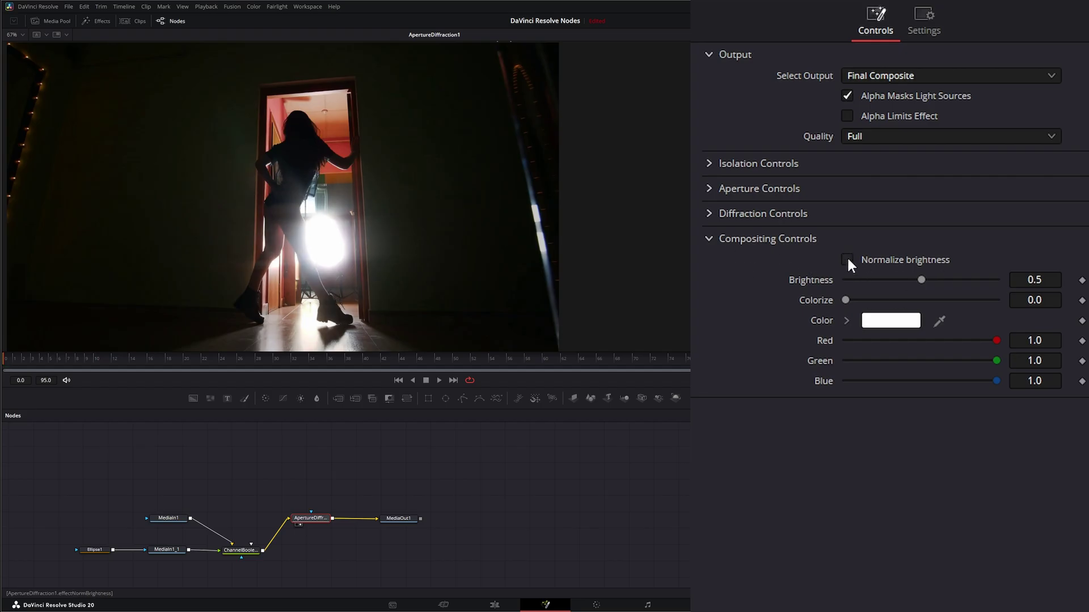
left_click(847, 260)
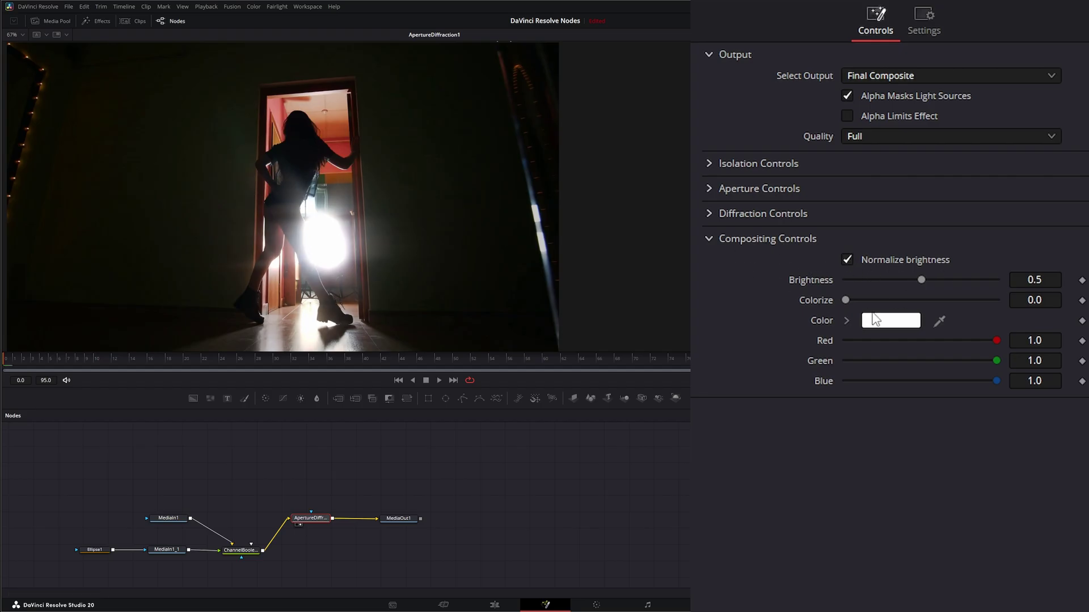
mouse_move(923, 280)
left_mouse_down()
mouse_move(884, 280)
mouse_move(934, 280)
mouse_move(907, 281)
mouse_move(917, 280)
left_mouse_up()
mouse_move(849, 299)
left_mouse_down()
mouse_move(943, 296)
mouse_move(835, 304)
mouse_move(881, 301)
mouse_move(865, 301)
left_mouse_up()
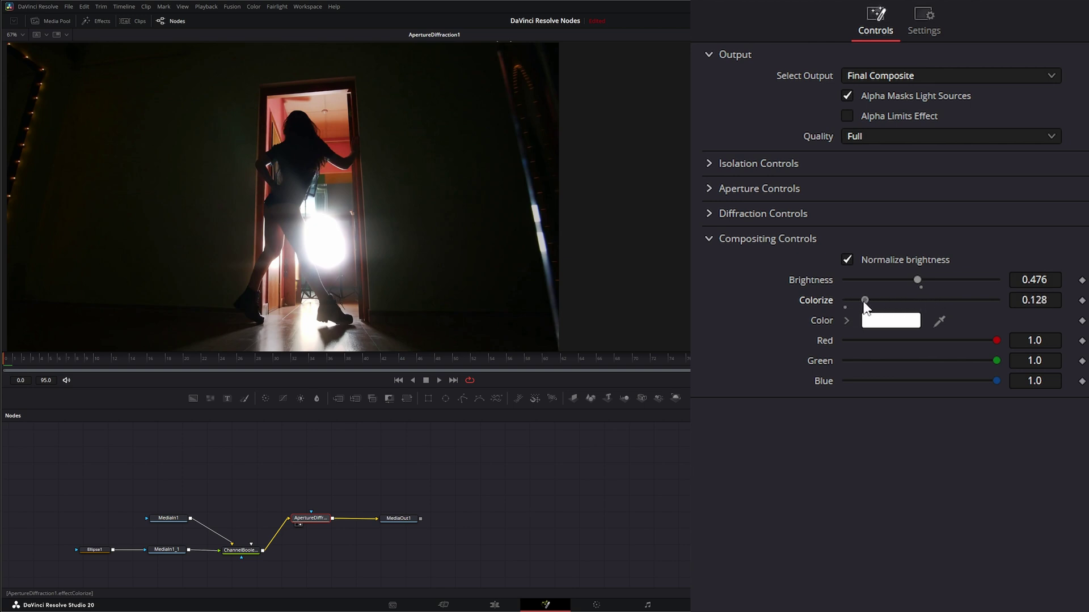
Try purple and blue glow tints, keep white, then play back the final composite.
left_click(907, 325)
left_click(563, 262)
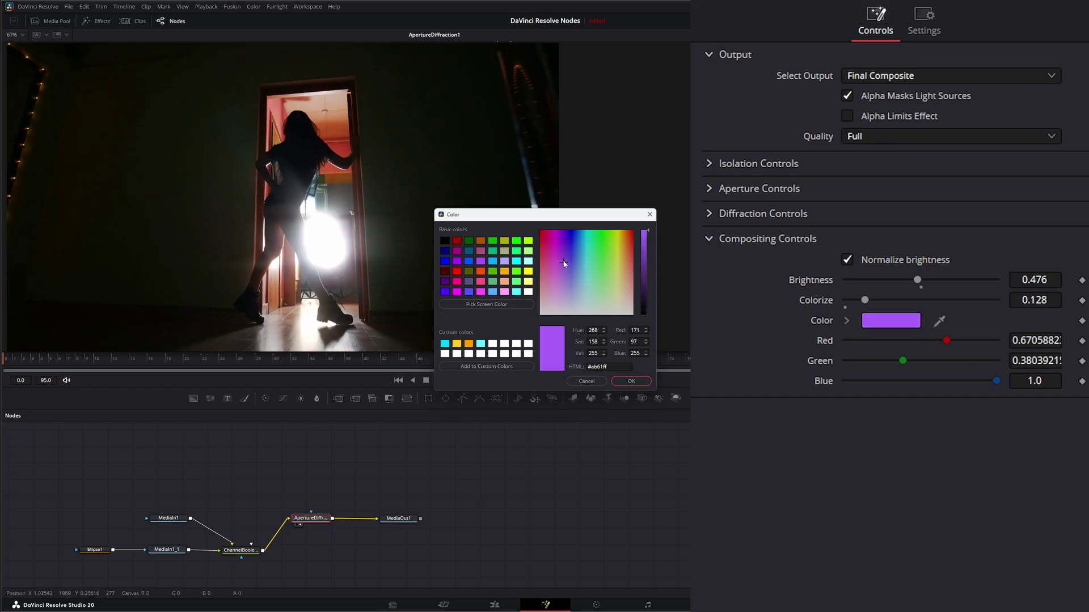
left_click(593, 254)
left_click(580, 241)
left_click(586, 381)
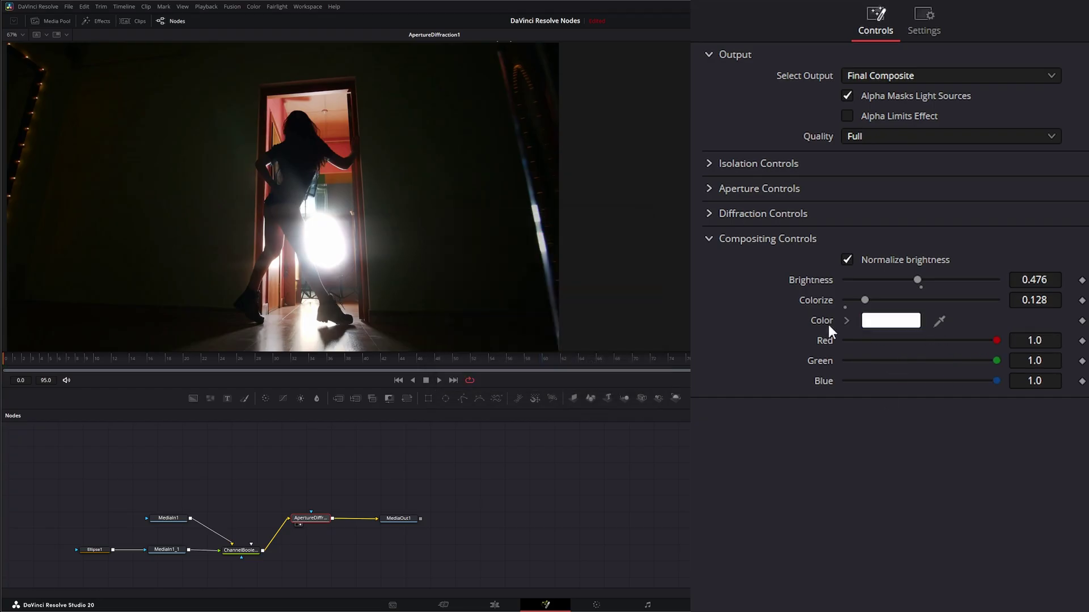
left_click(709, 238)
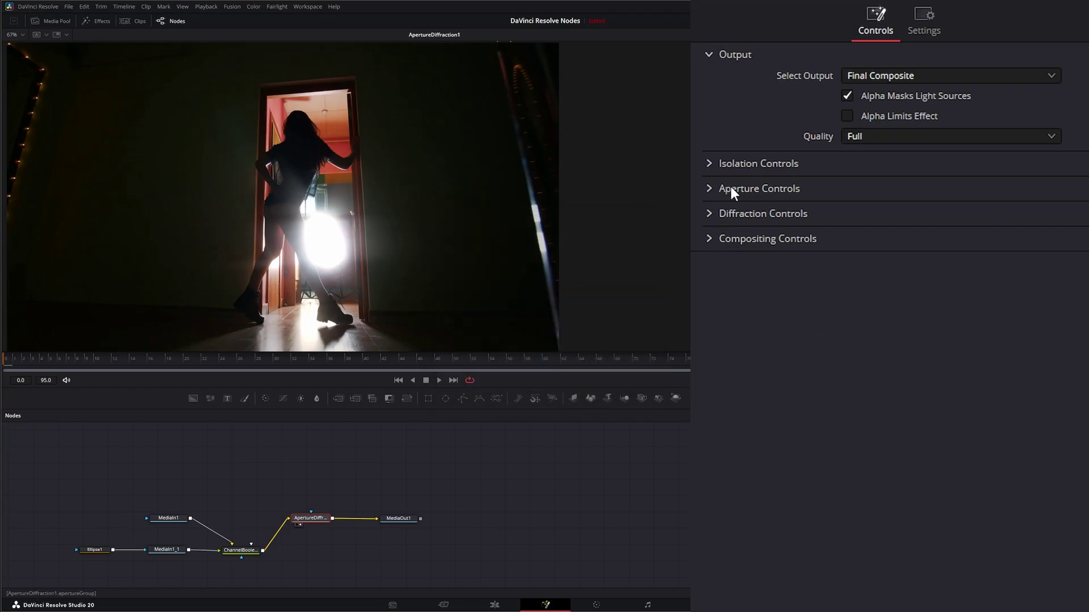
left_click(439, 380)
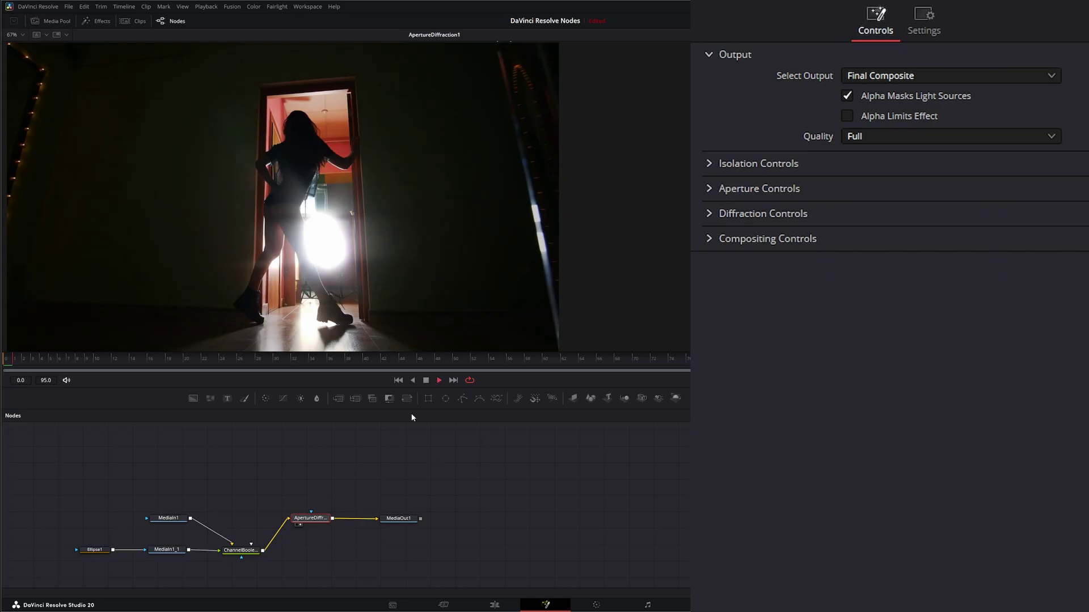